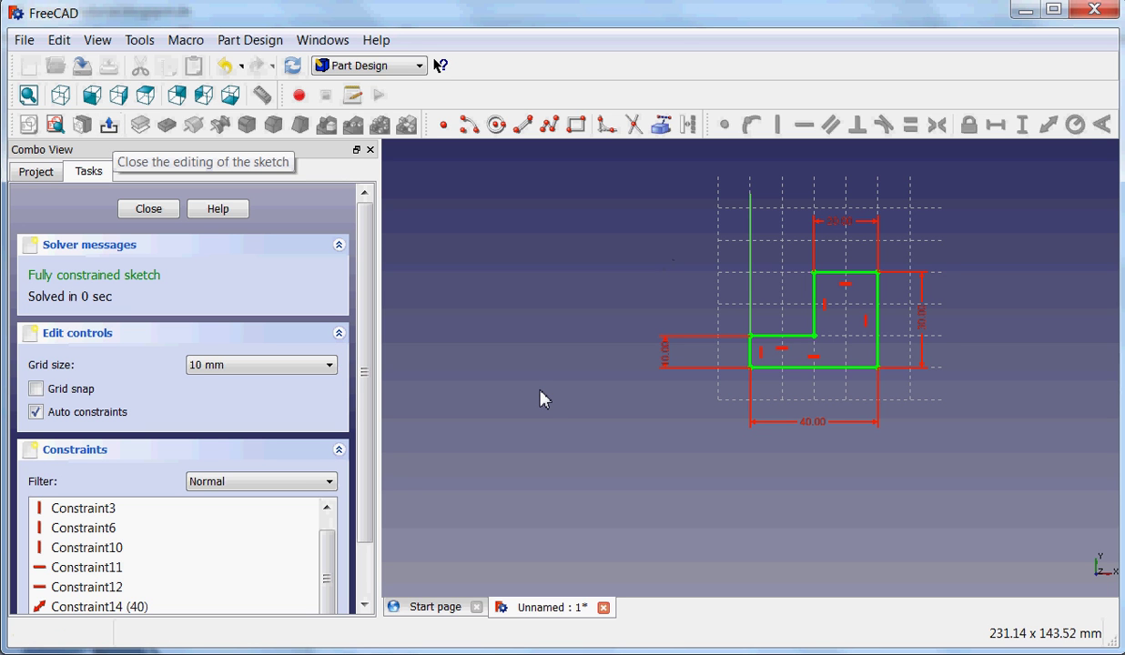
Leave the finished profile sketch and rename it to L-Shape.
{"action": "key", "text": "Escape"}
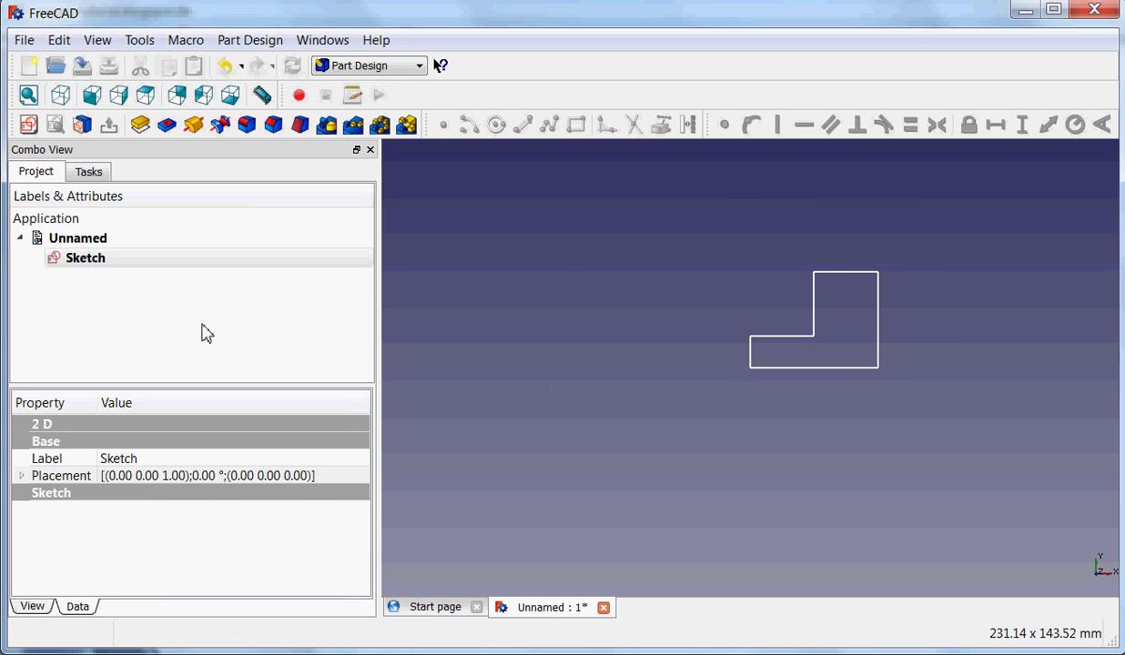
{"action": "left_click", "coordinate": [55, 260]}
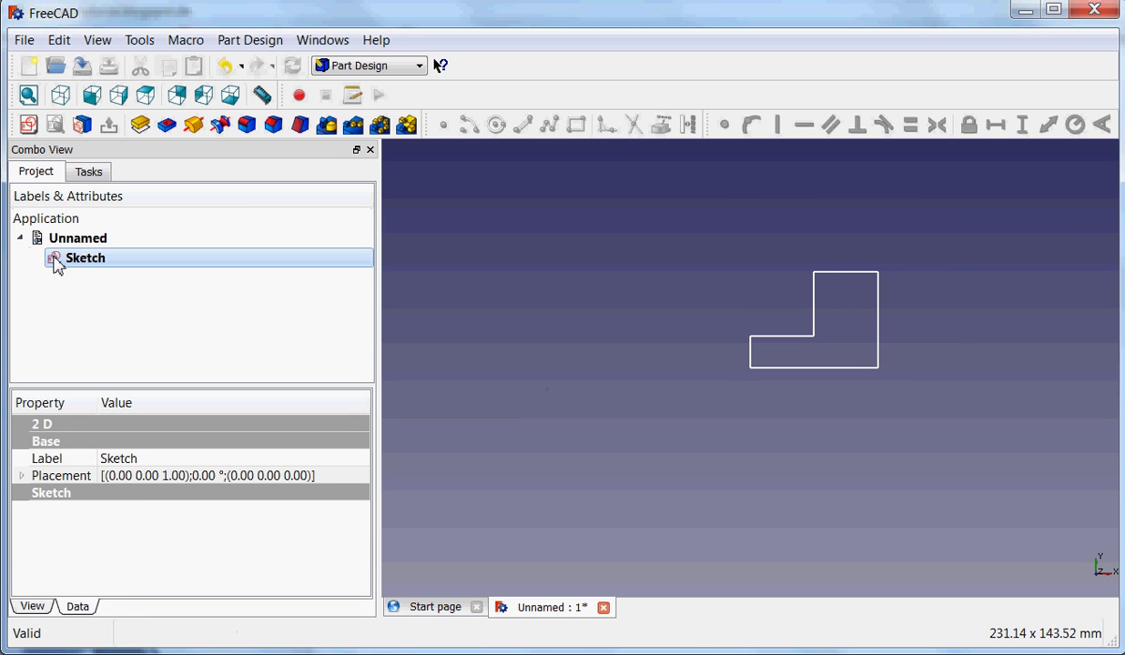
{"action": "left_click", "coordinate": [93, 266]}
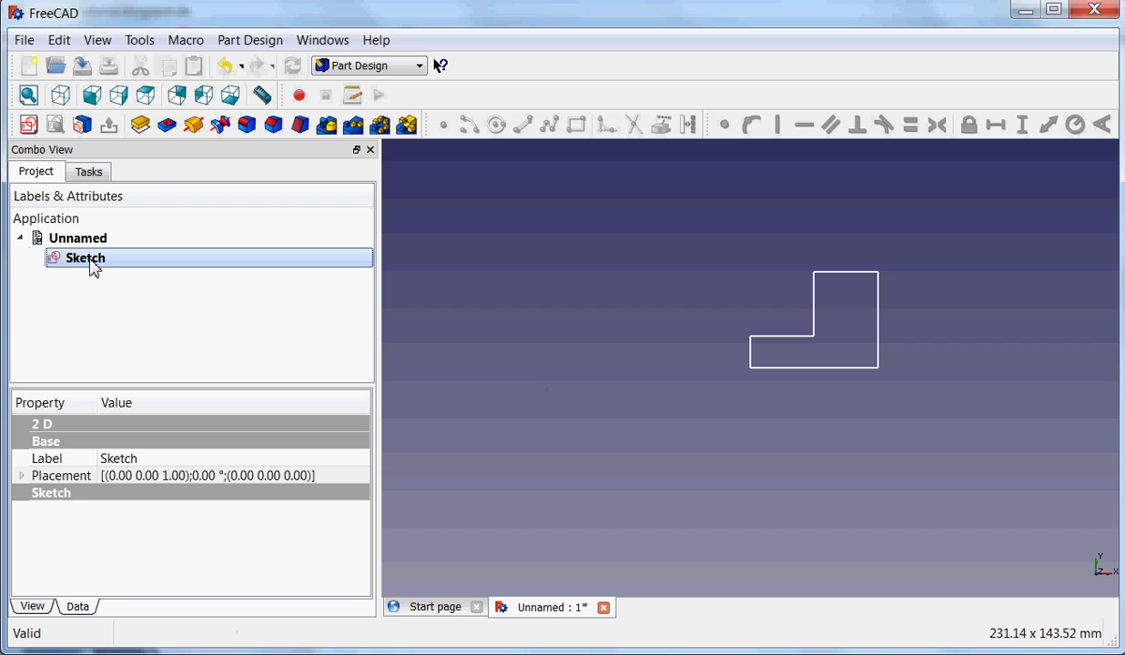
{"action": "left_click", "coordinate": [90, 261]}
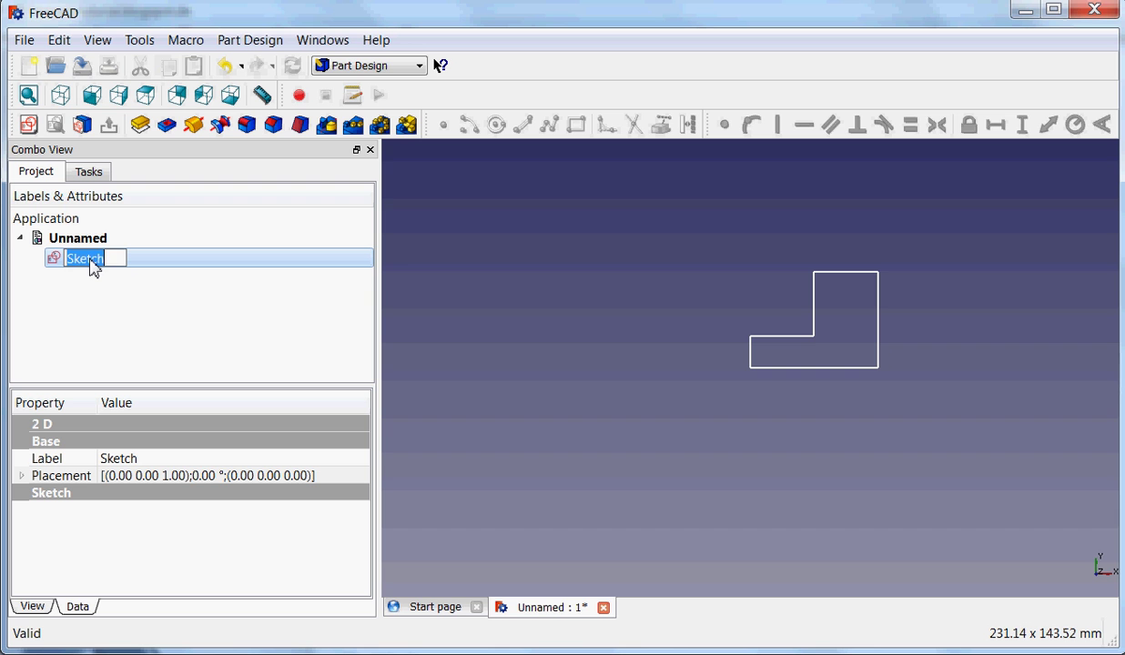
{"action": "type", "text": "L-Shape"}
{"action": "key", "text": "Return"}
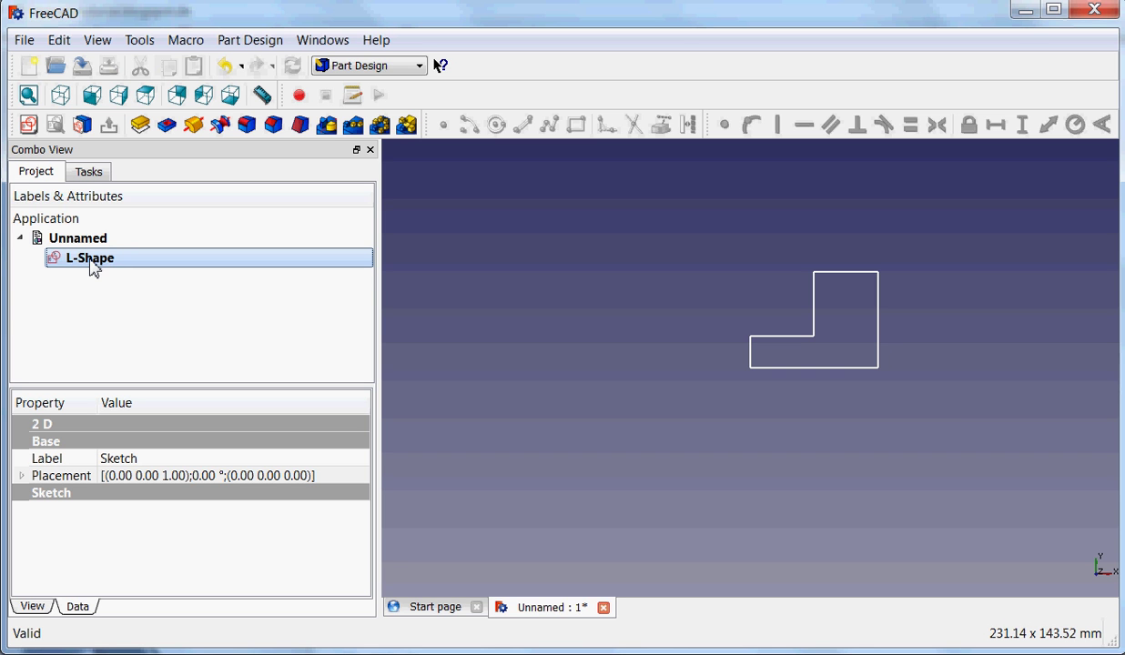
Pad the L-Shape sketch to a length of 30 mm.
{"action": "left_click", "coordinate": [90, 175]}
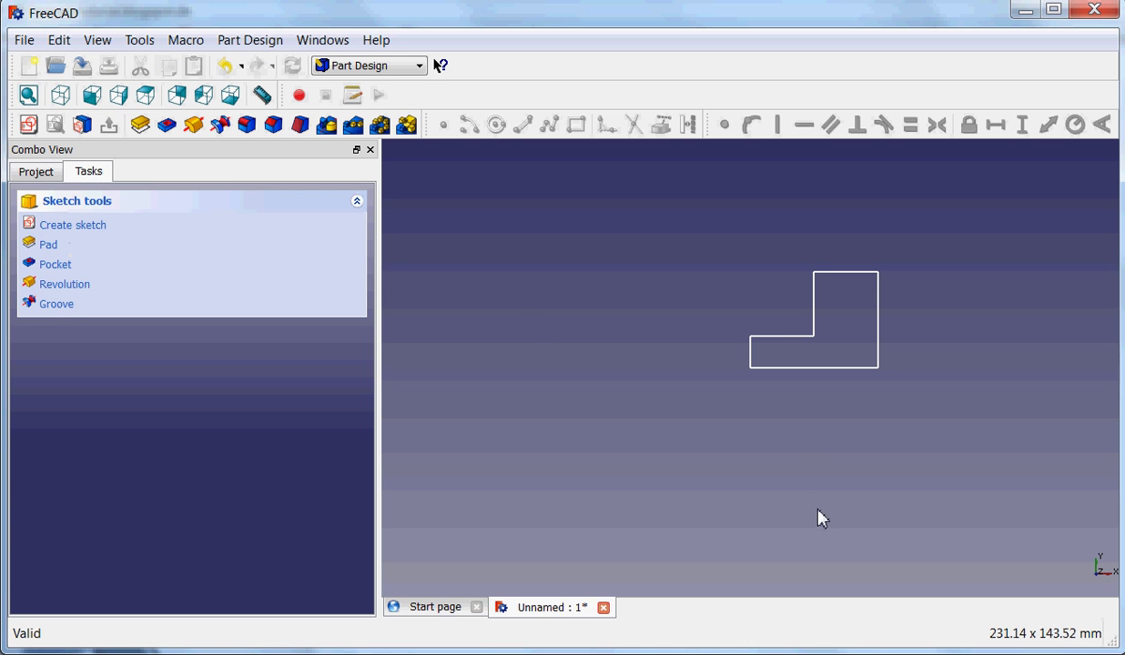
{"action": "mouse_move", "coordinate": [814, 478]}
{"action": "middle_mouse_down"}
{"action": "mouse_move", "coordinate": [761, 409]}
{"action": "mouse_move", "coordinate": [696, 387]}
{"action": "mouse_move", "coordinate": [688, 416]}
{"action": "middle_mouse_up"}
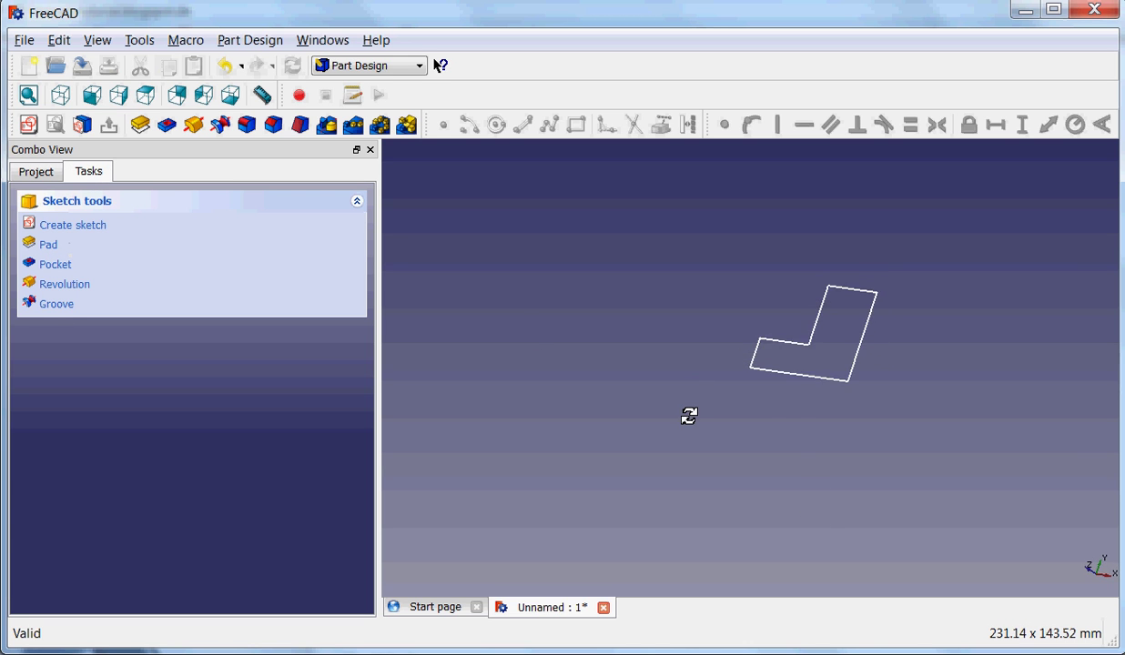
{"action": "left_click", "coordinate": [46, 245]}
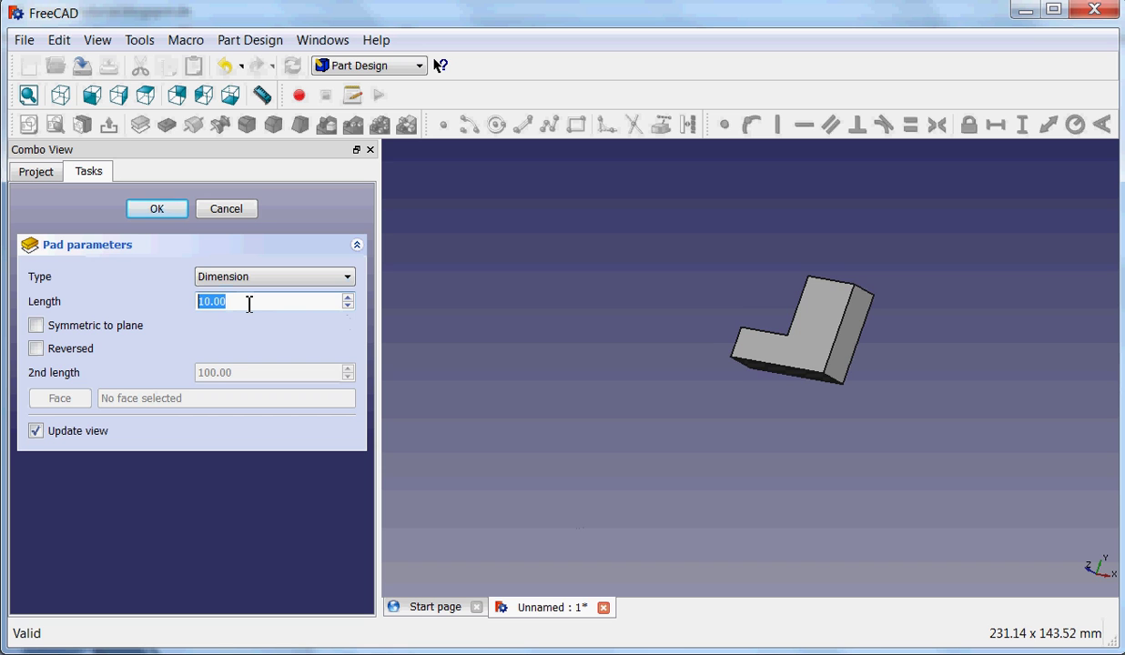
{"action": "type", "text": "20"}
{"action": "key", "text": "Return"}
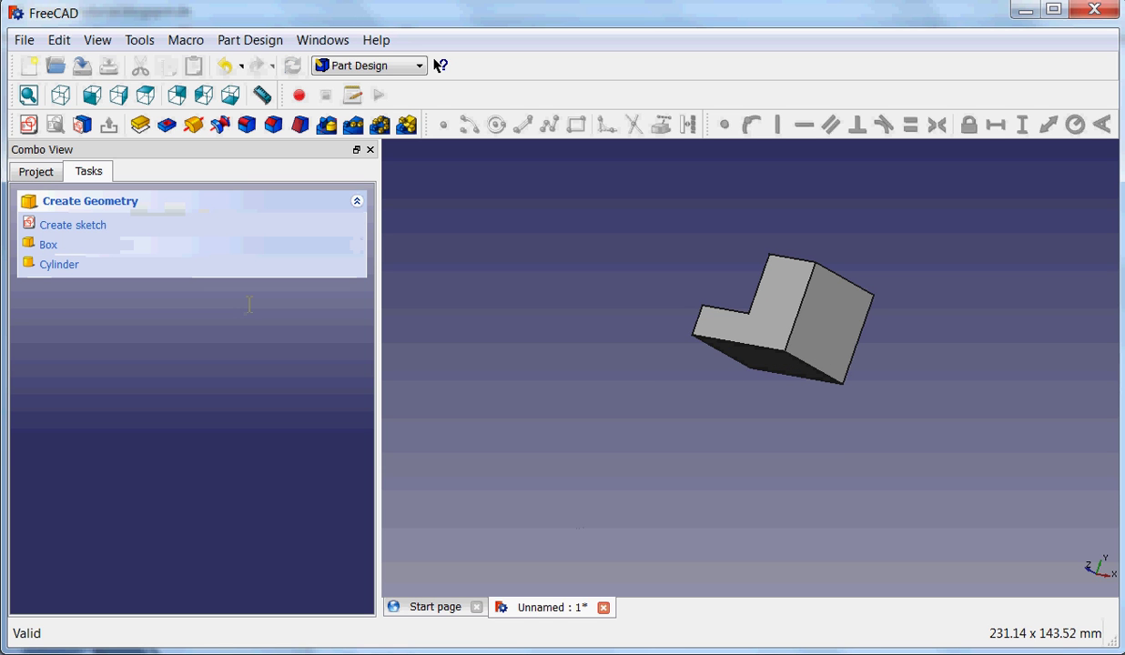
Create a sketch on the top face of the lower step and draw a circle of about 6.4 mm radius on it.
{"action": "middle_click_drag", "start_coordinate": [705, 387], "coordinate": [976, 455]}
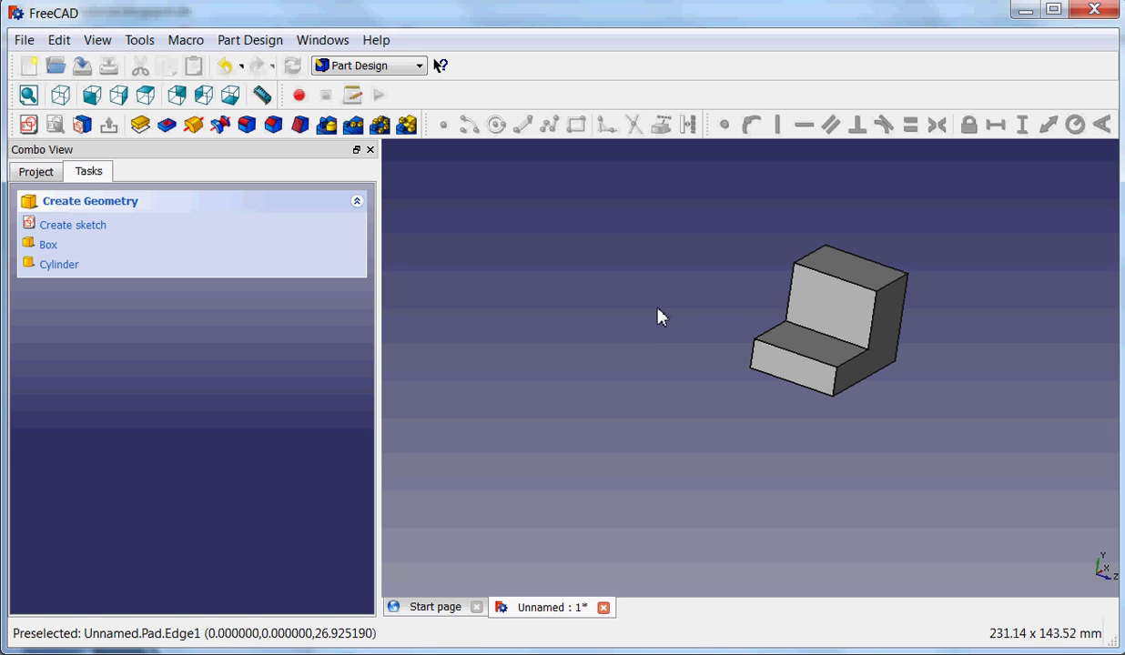
{"action": "left_click", "coordinate": [811, 356]}
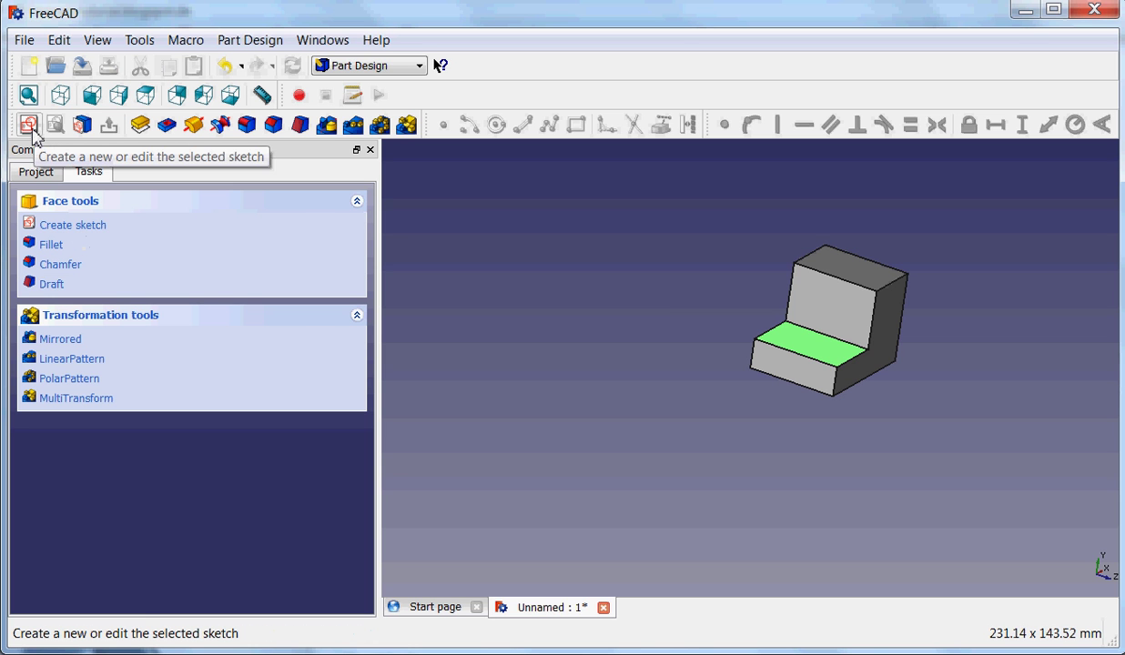
{"action": "left_click", "coordinate": [74, 227]}
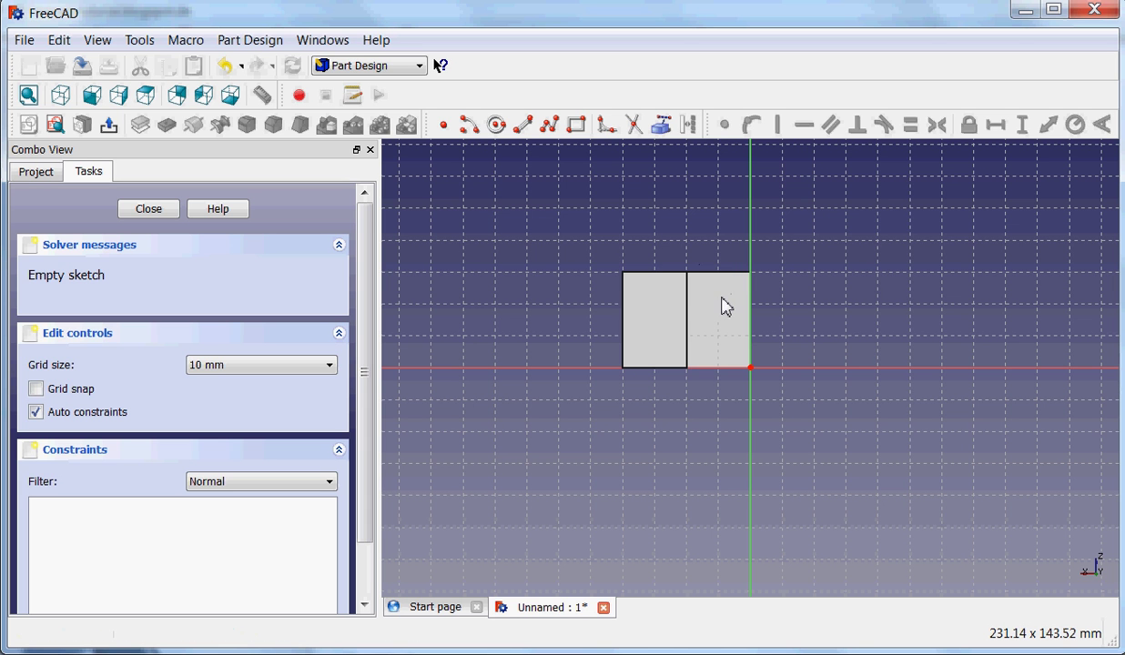
{"action": "left_click", "coordinate": [496, 125]}
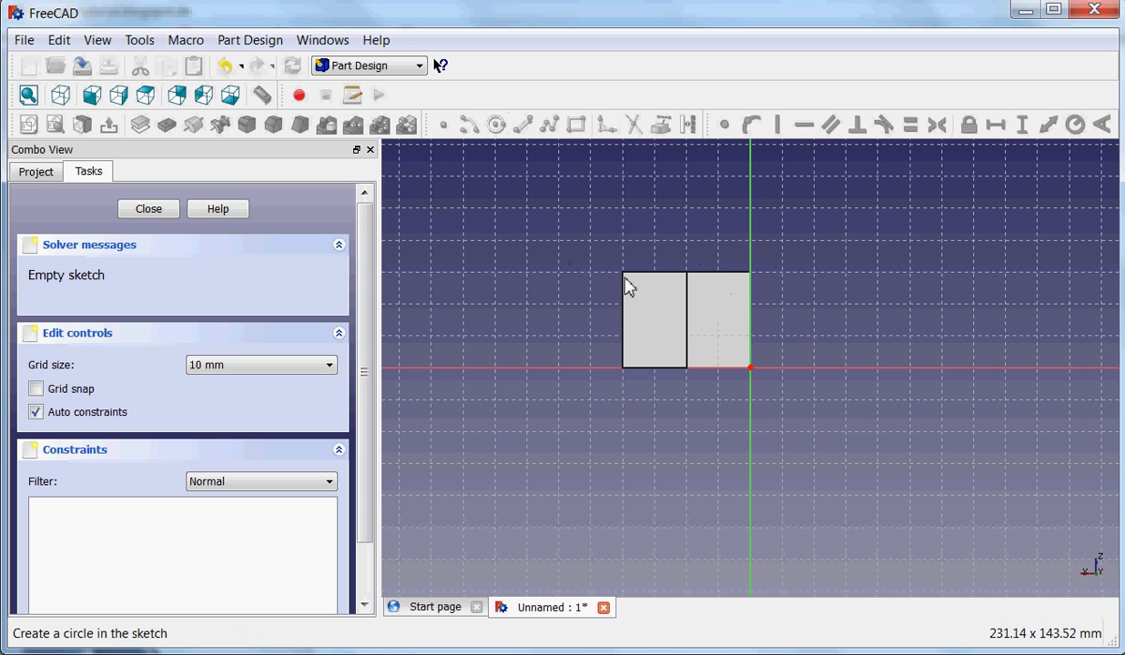
{"action": "left_click", "coordinate": [737, 342]}
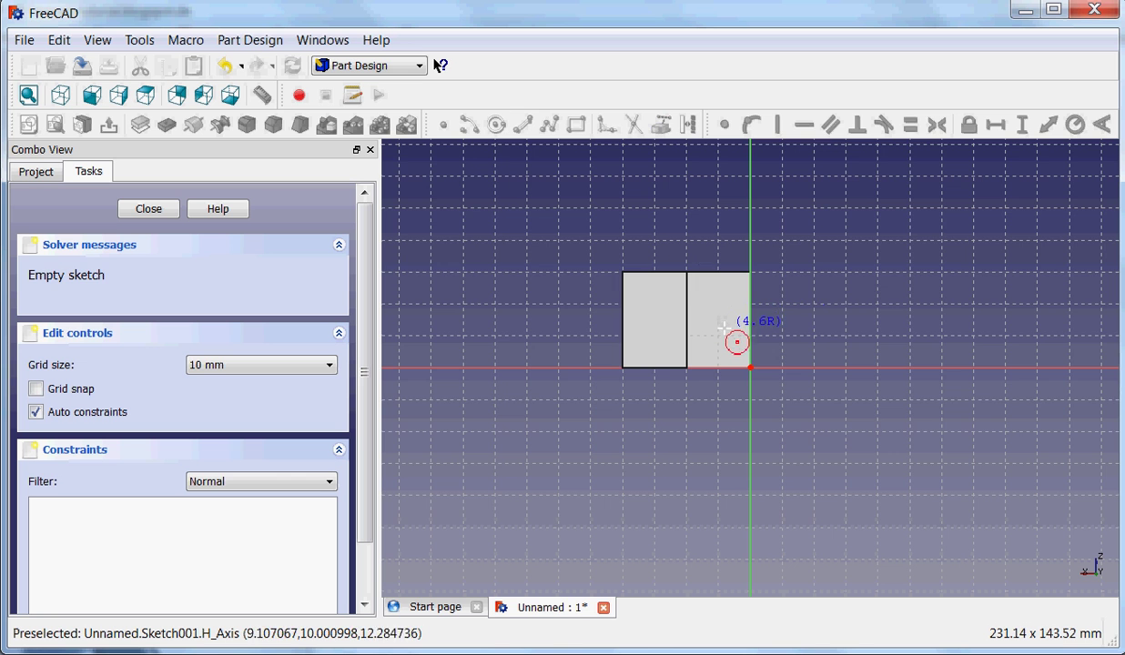
{"action": "left_click", "coordinate": [726, 325]}
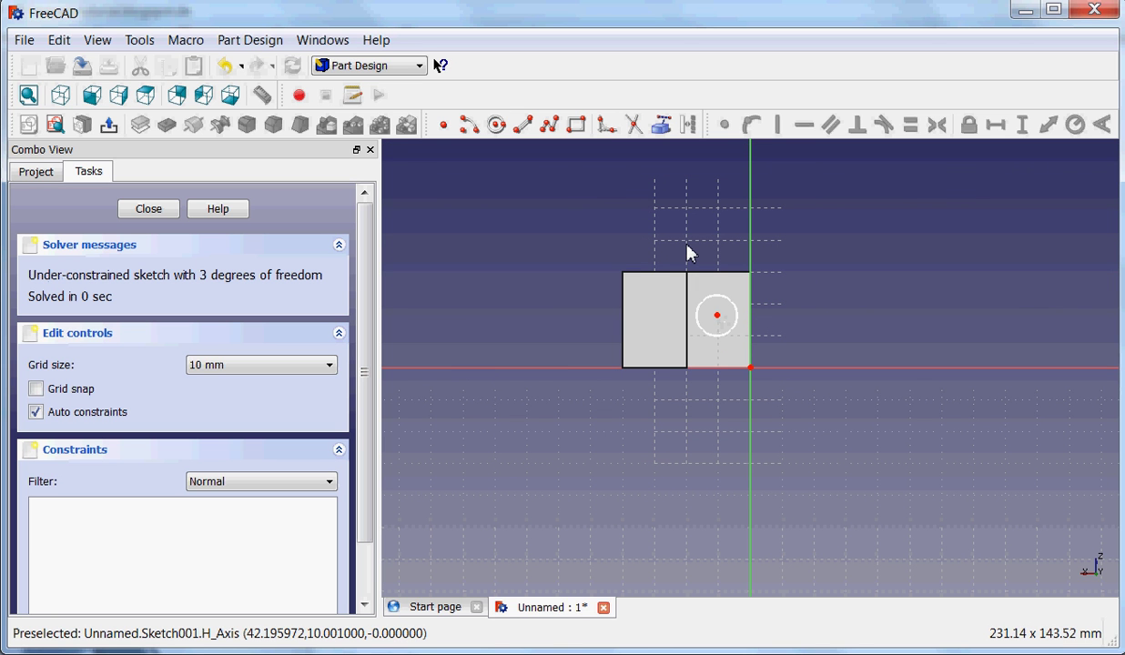
Constrain the vertical distance between the sketch origin and the circle's centre to 15 mm, with the dimension placed outside the block.
{"action": "left_click", "coordinate": [718, 318]}
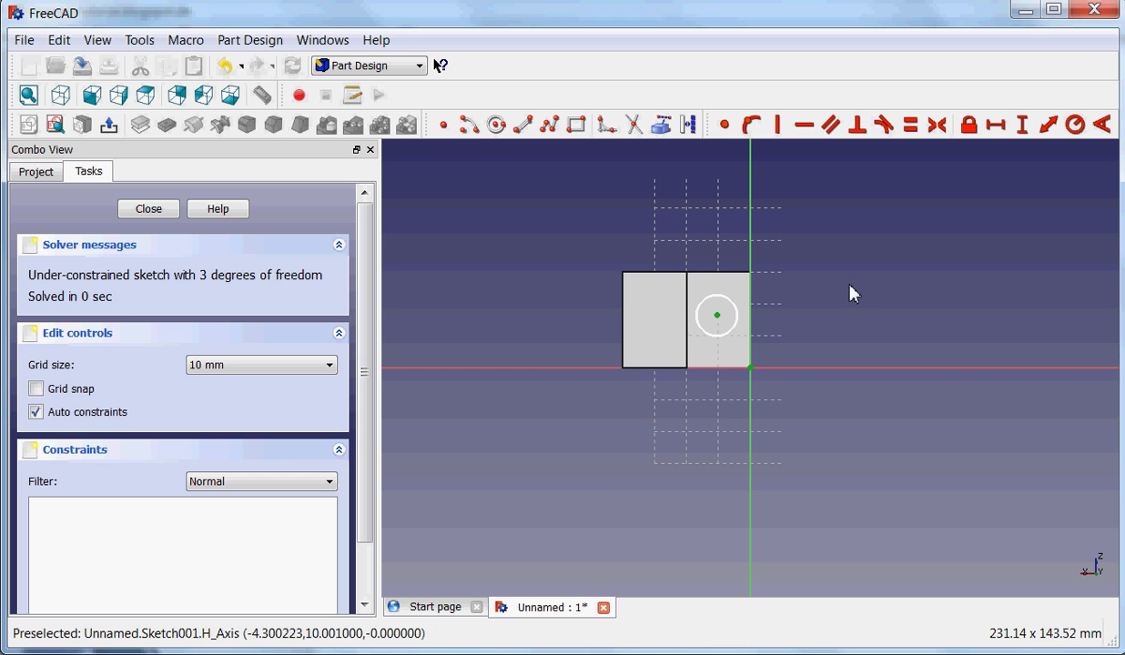
{"action": "left_click", "coordinate": [1022, 126]}
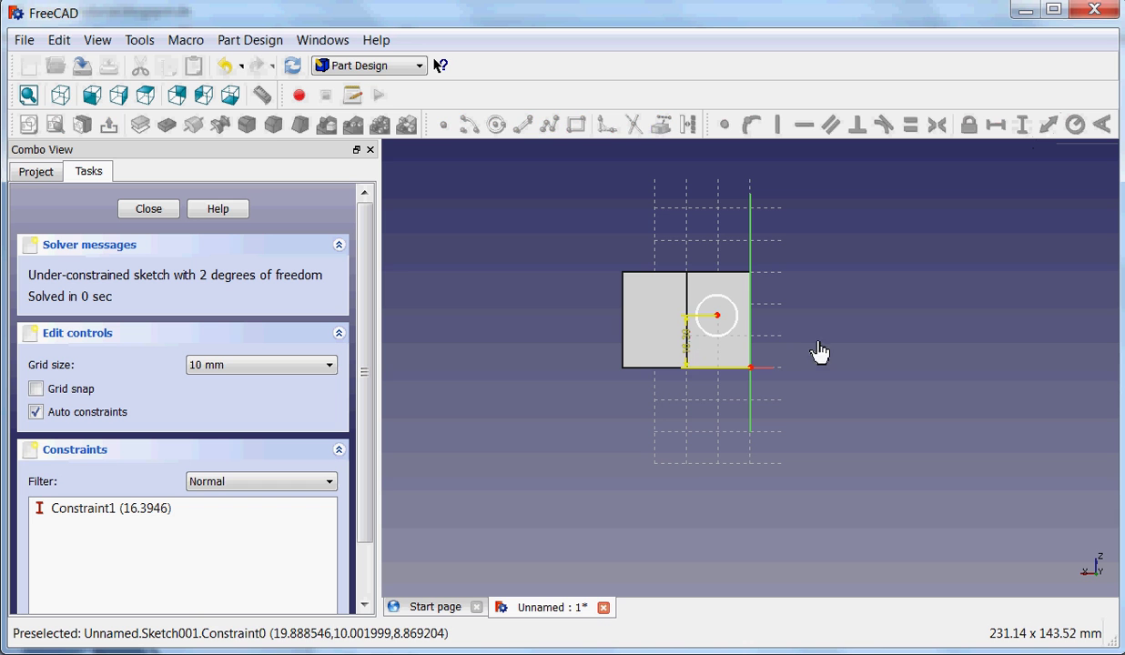
{"action": "left_click_drag", "start_coordinate": [688, 344], "coordinate": [819, 346]}
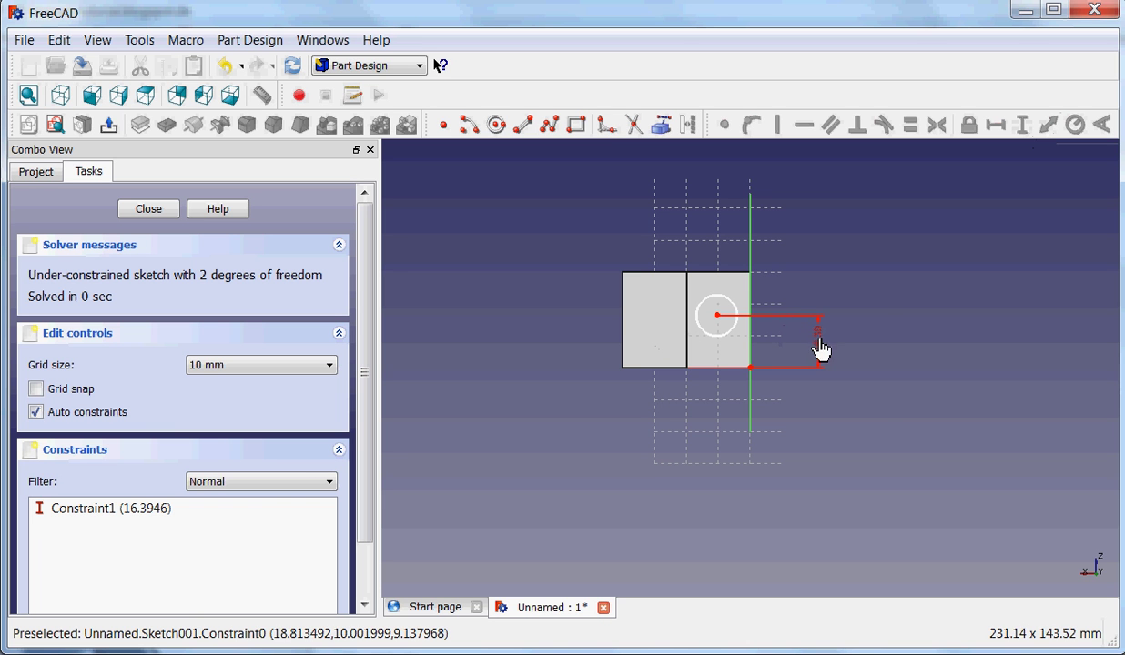
{"action": "double_click", "coordinate": [819, 346]}
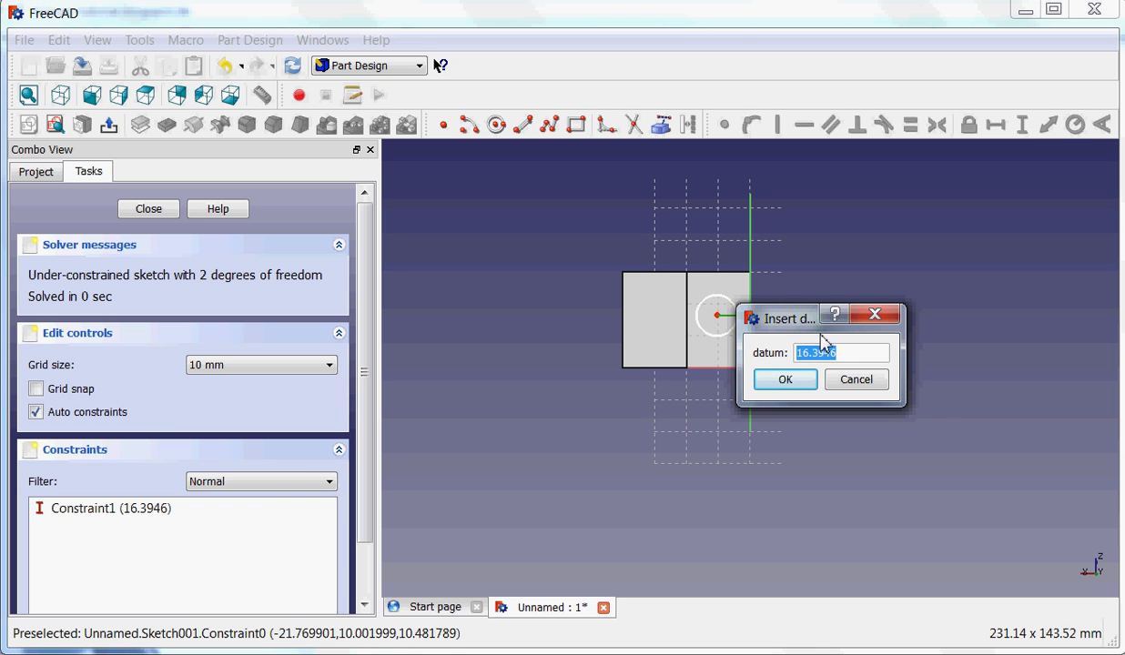
{"action": "type", "text": "15"}
{"action": "key", "text": "Return"}
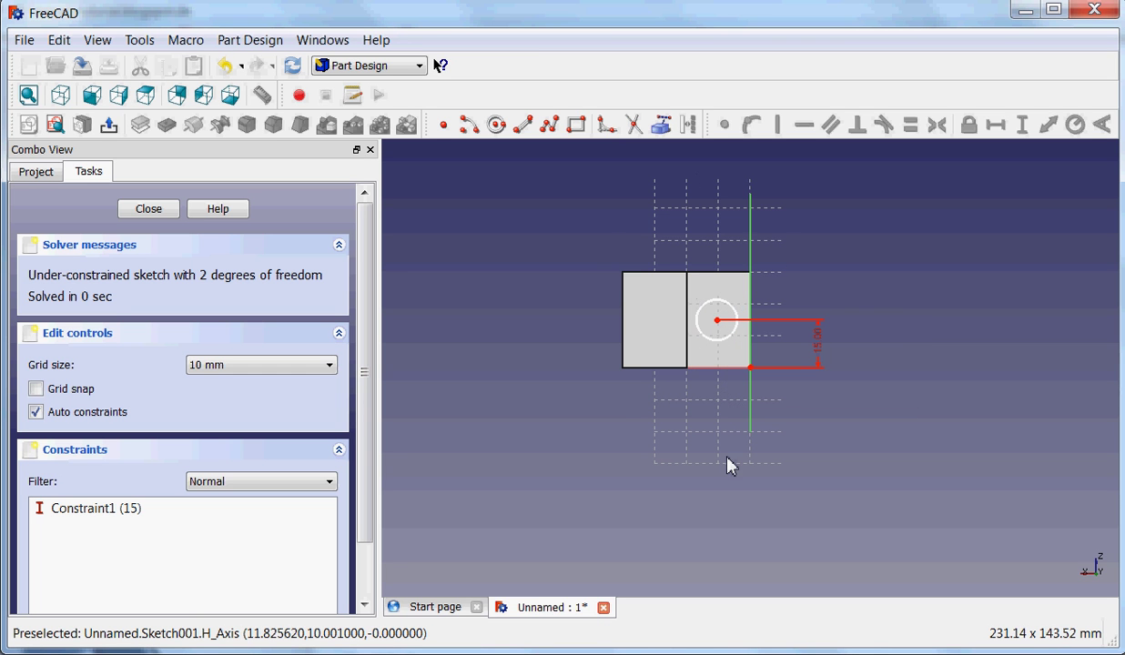
Link the inner edge between the lower step and the upright block into the sketch as external geometry.
{"action": "mouse_move", "coordinate": [727, 457]}
{"action": "middle_mouse_down"}
{"action": "mouse_move", "coordinate": [691, 376]}
{"action": "mouse_move", "coordinate": [672, 399]}
{"action": "middle_mouse_up"}
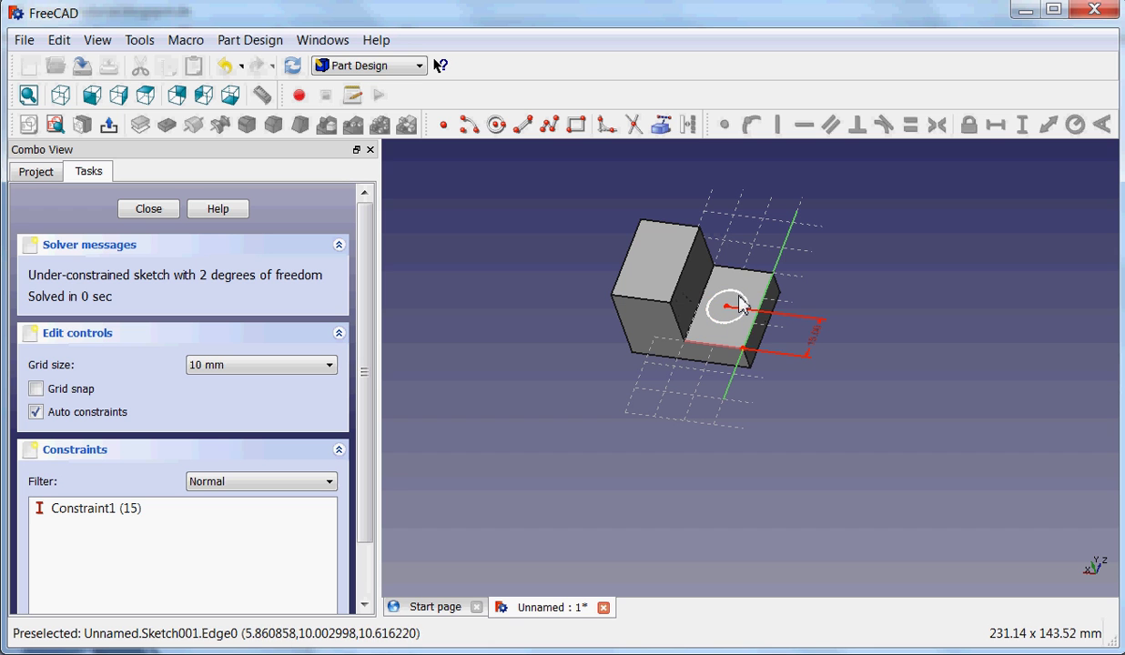
{"action": "left_click", "coordinate": [662, 126]}
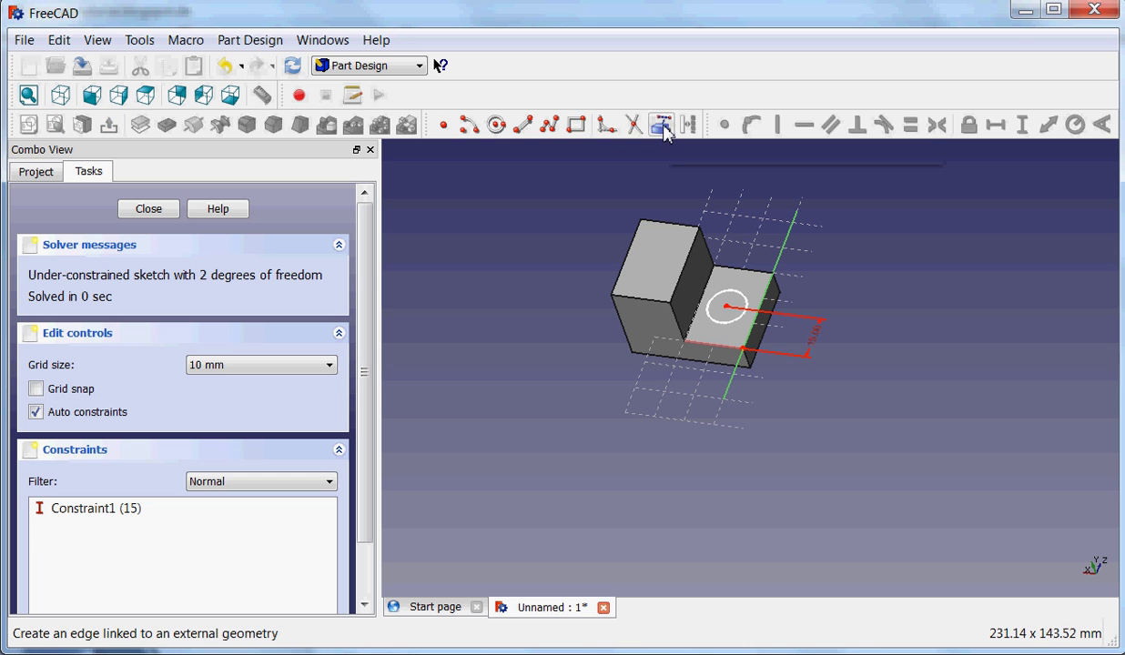
{"action": "left_click", "coordinate": [687, 261]}
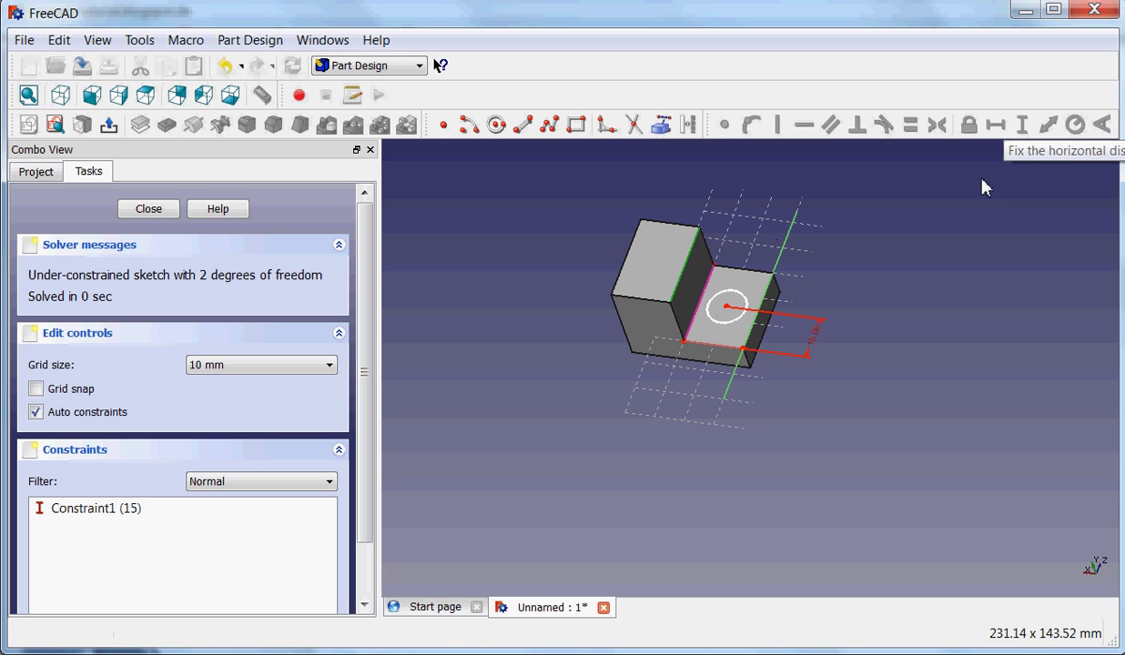
Try to apply a horizontal distance constraint between the linked external edge and the circle's centre.
{"action": "left_click", "coordinate": [711, 288]}
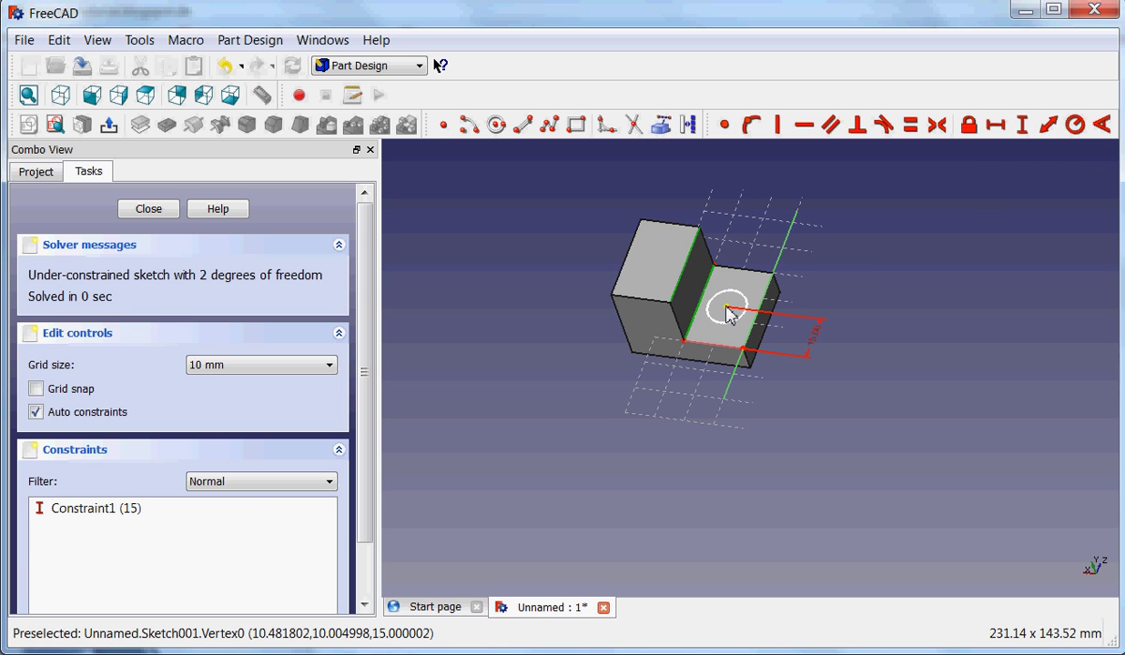
{"action": "left_click", "coordinate": [728, 312]}
{"action": "left_click", "coordinate": [998, 135]}
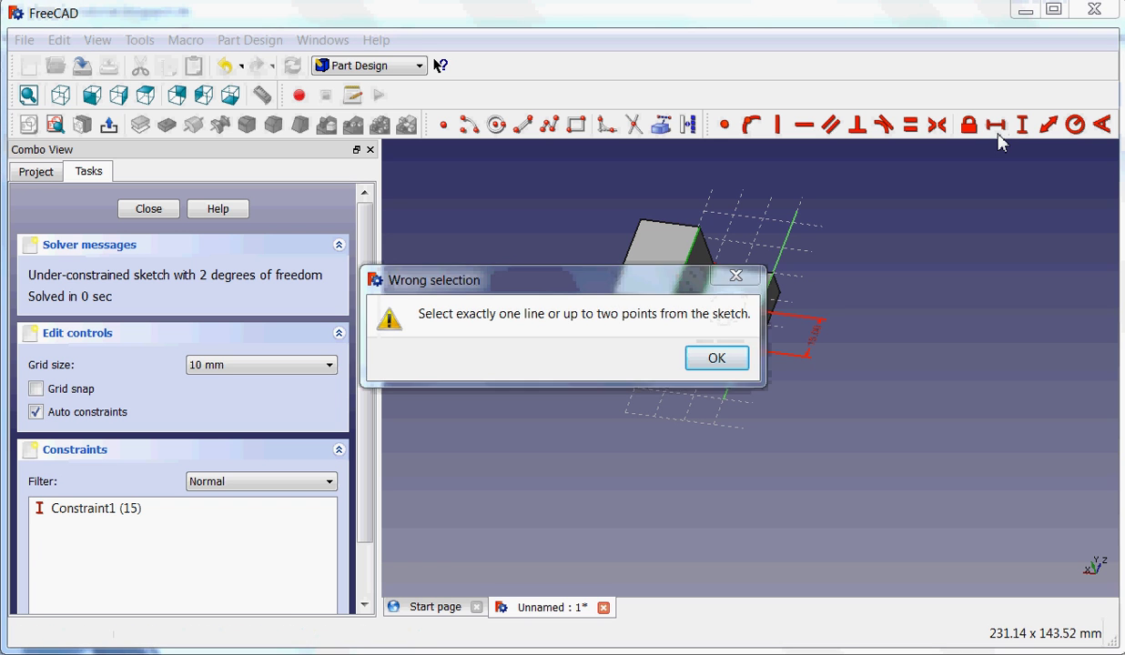
{"action": "left_click", "coordinate": [716, 359]}
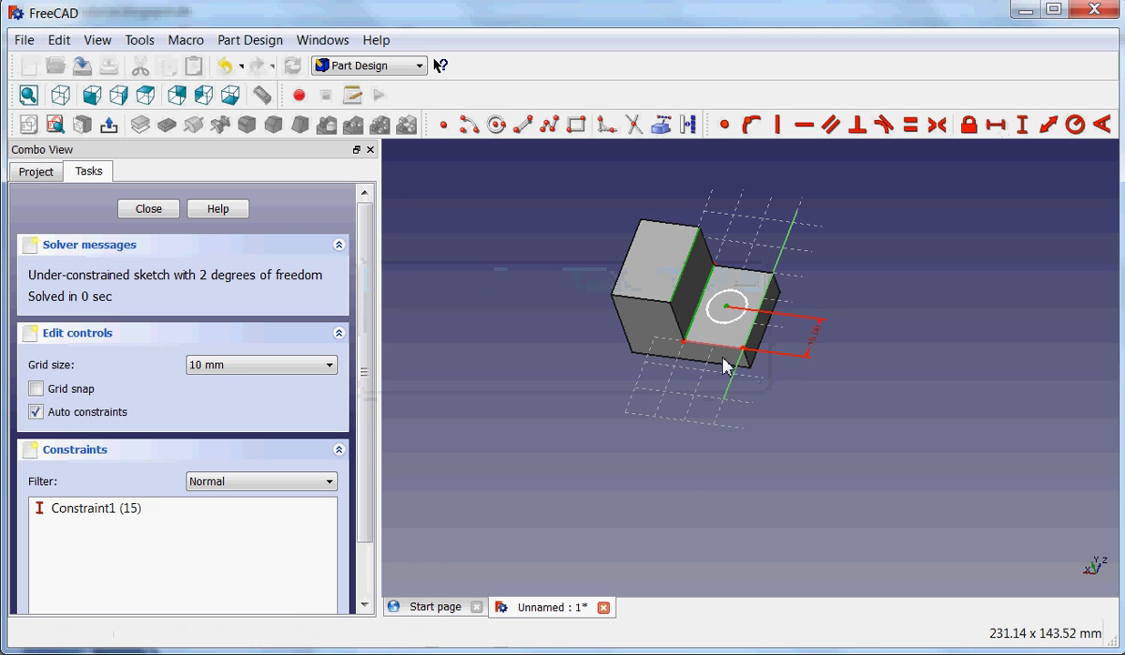
Constrain the horizontal distance between the linked edge's far endpoint and the circle's centre to 10 mm, with the dimension moved off the face.
{"action": "left_click", "coordinate": [737, 257]}
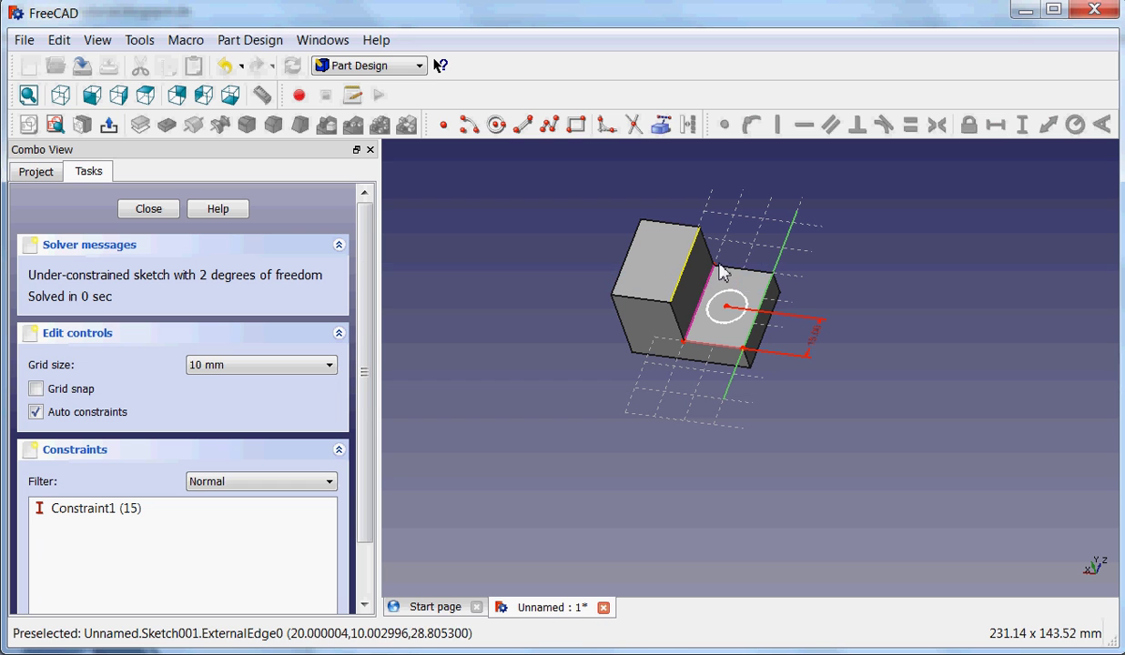
{"action": "left_click", "coordinate": [728, 303]}
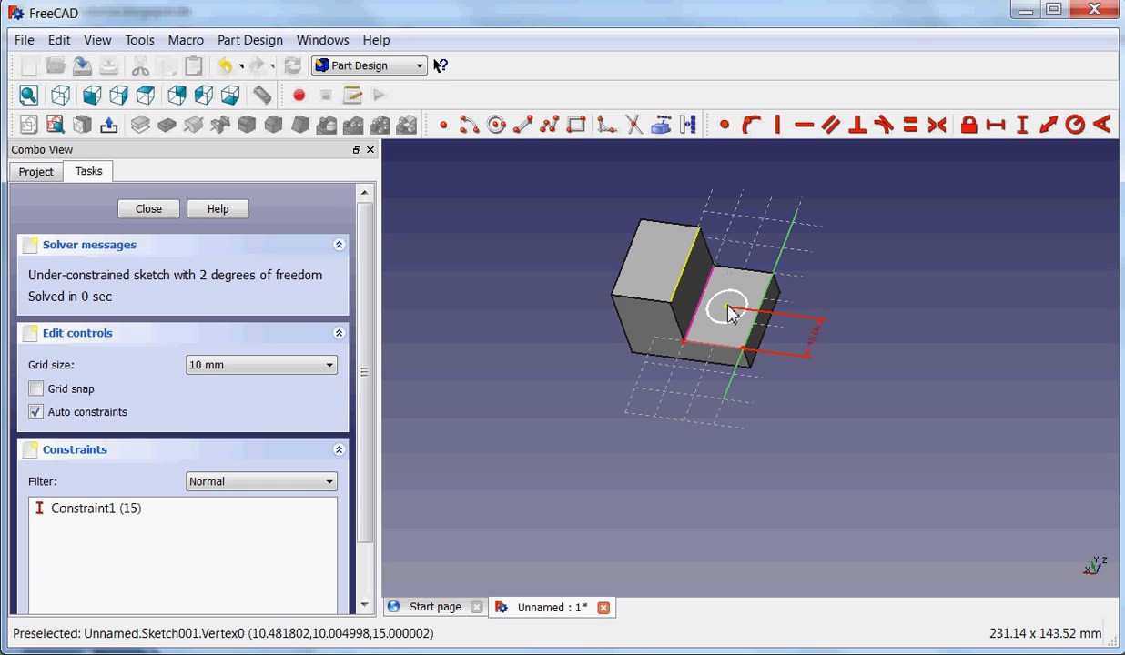
{"action": "left_click", "coordinate": [997, 129]}
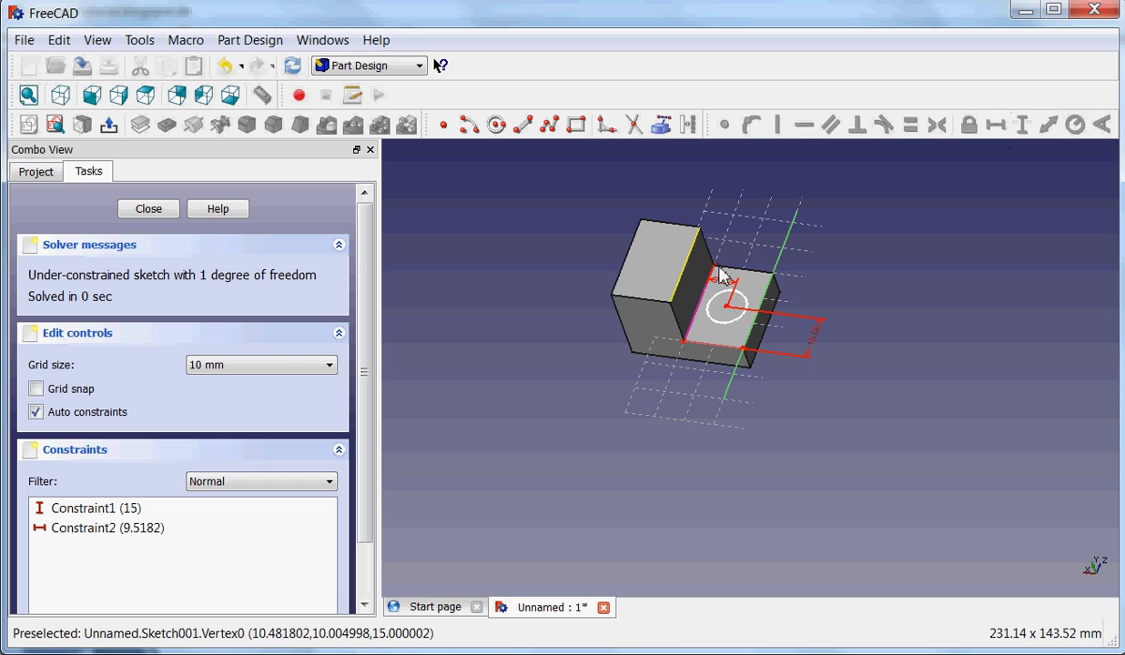
{"action": "left_click_drag", "start_coordinate": [728, 289], "coordinate": [745, 238]}
{"action": "double_click", "coordinate": [745, 238]}
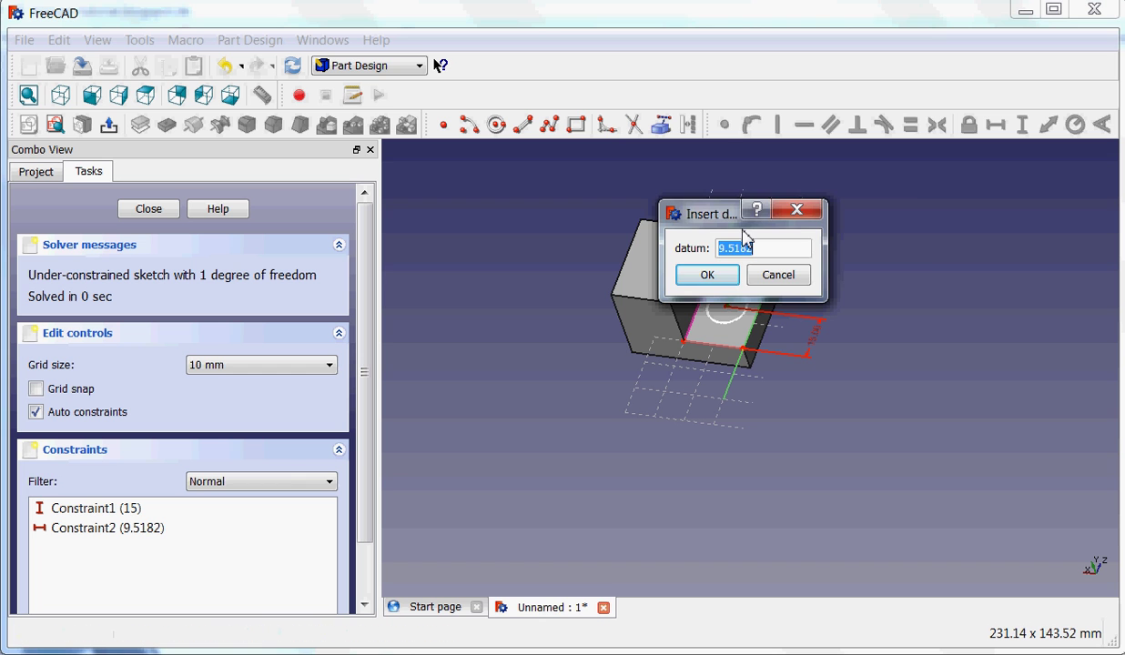
{"action": "type", "text": "10"}
{"action": "key", "text": "Return"}
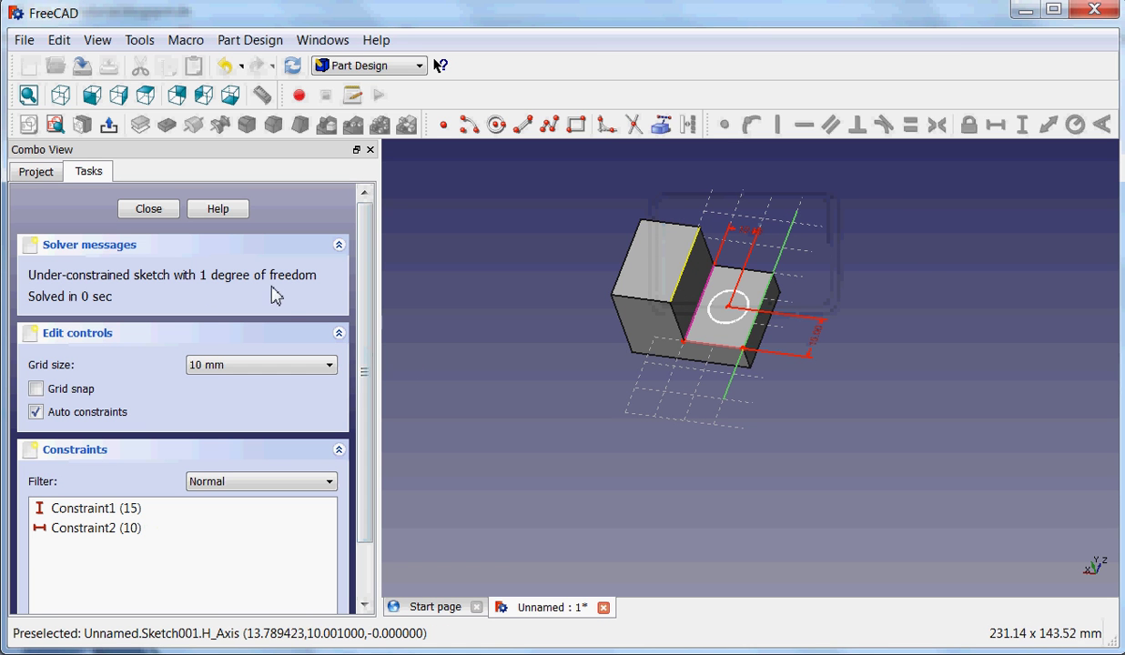
Constrain the circle's radius to 5 mm, with the dimension placed outside the block, and close the sketch.
{"action": "left_click", "coordinate": [739, 329]}
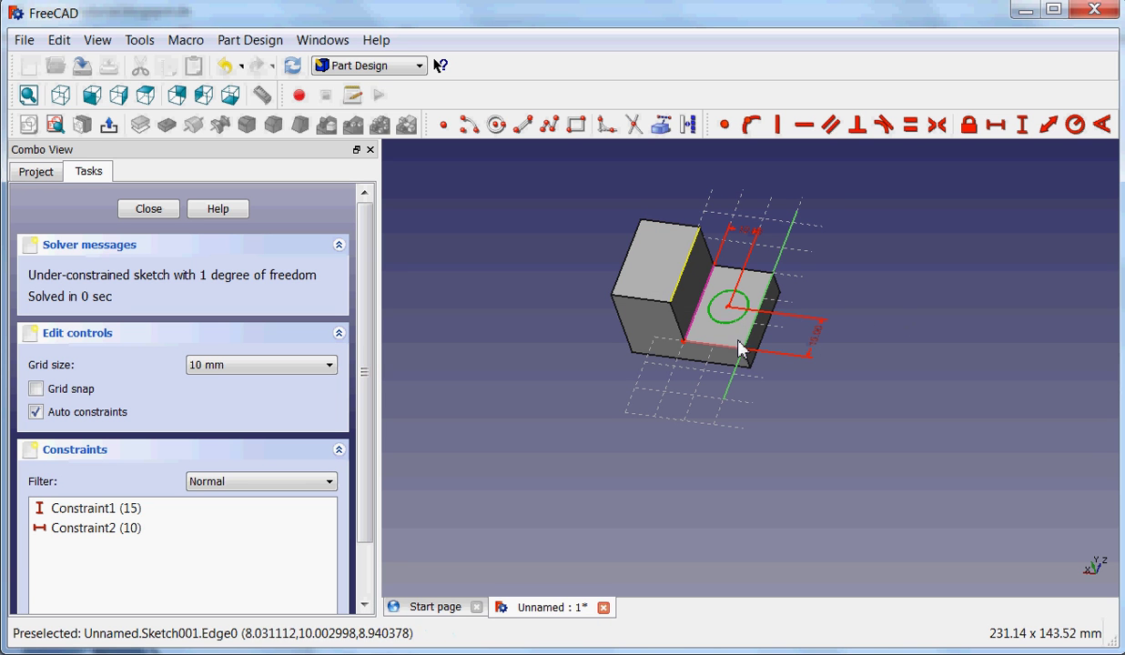
{"action": "left_click", "coordinate": [1075, 125]}
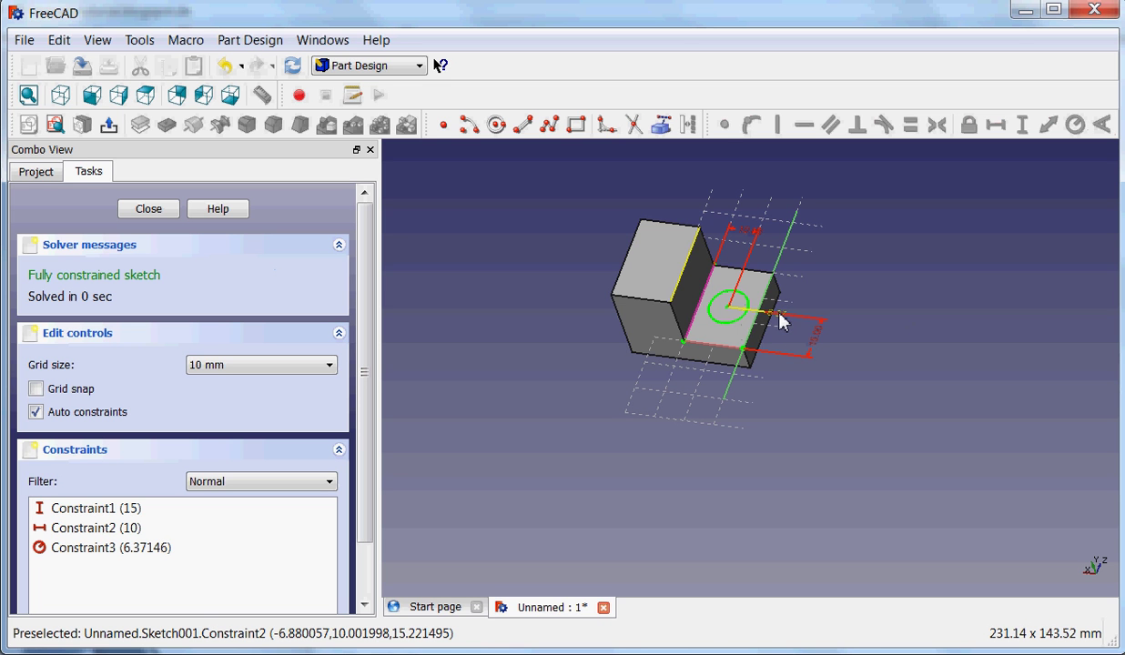
{"action": "mouse_move", "coordinate": [778, 316]}
{"action": "left_mouse_down"}
{"action": "mouse_move", "coordinate": [785, 332]}
{"action": "mouse_move", "coordinate": [795, 321]}
{"action": "mouse_move", "coordinate": [793, 394]}
{"action": "left_mouse_up"}
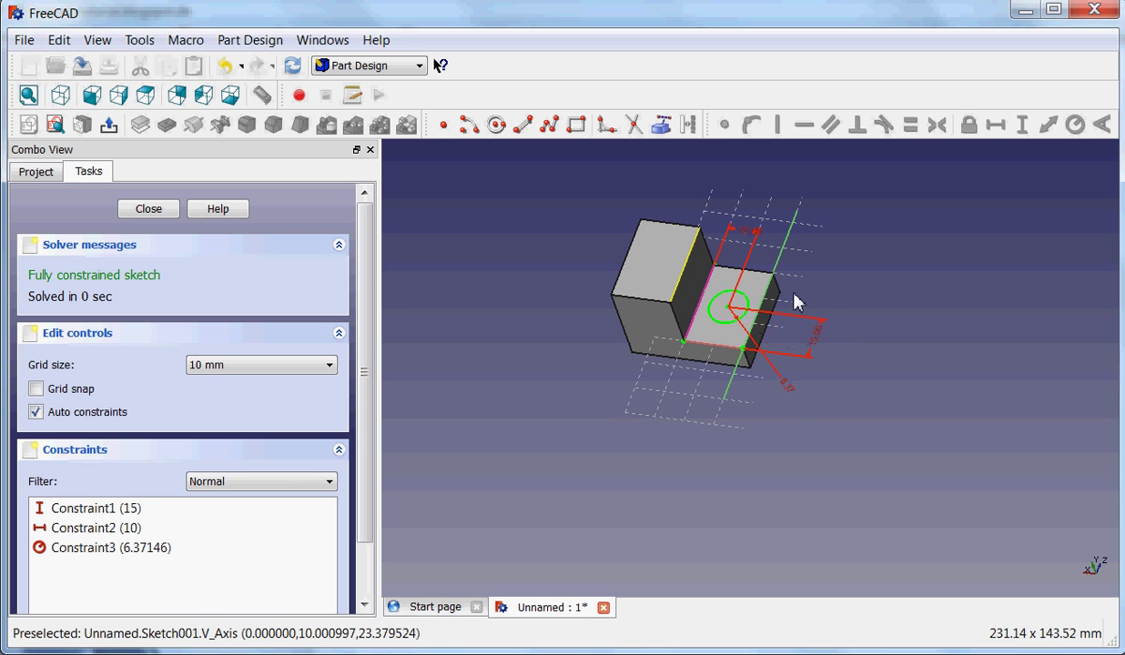
{"action": "double_click", "coordinate": [788, 392]}
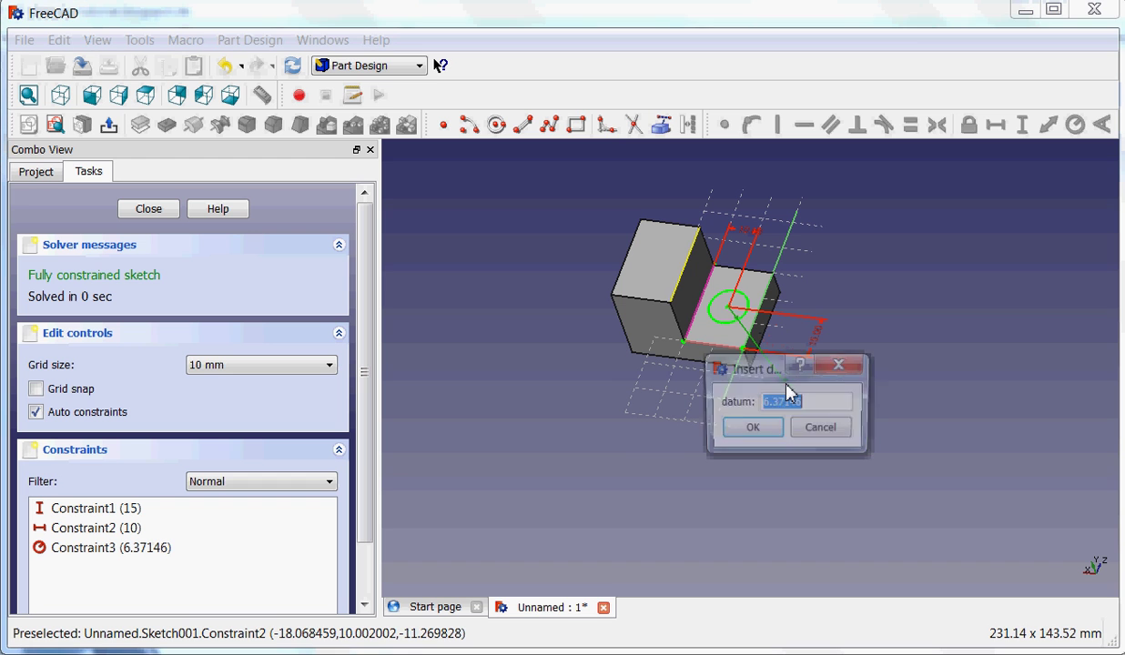
{"action": "left_click_drag", "start_coordinate": [755, 368], "coordinate": [981, 365]}
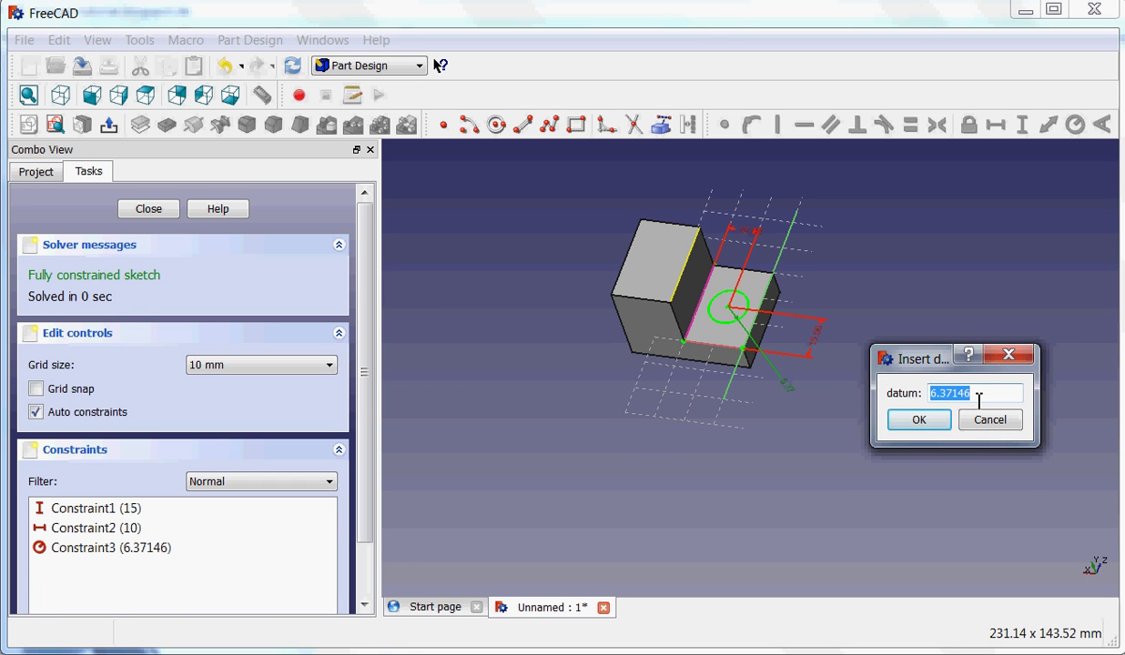
{"action": "type", "text": "5"}
{"action": "key", "text": "Return"}
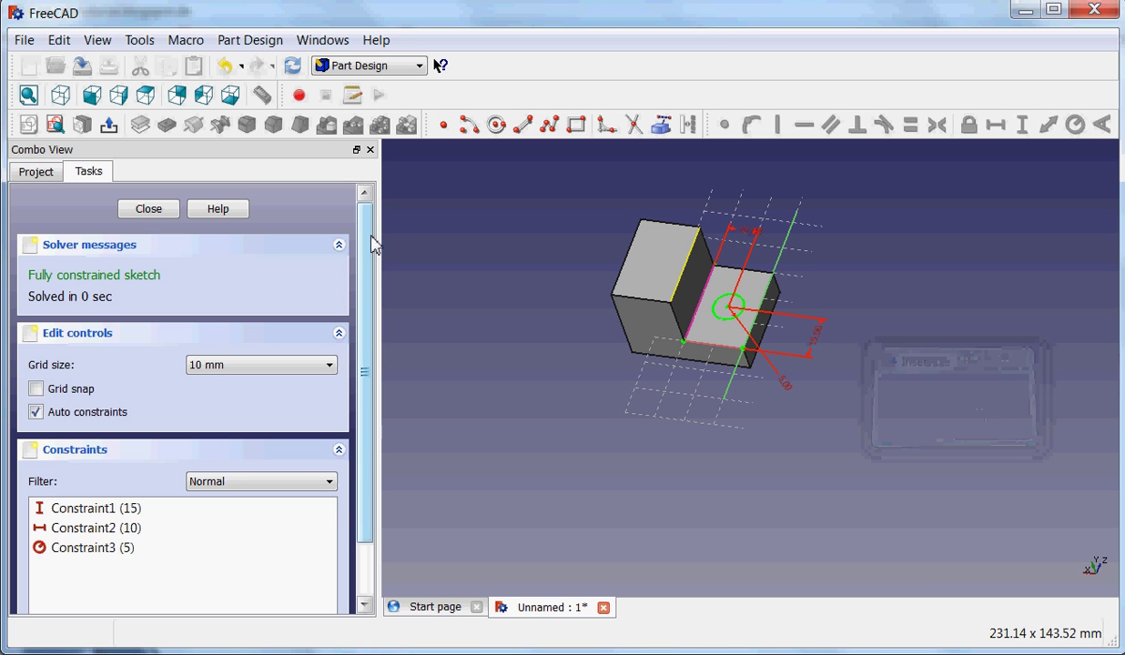
{"action": "left_click", "coordinate": [149, 209]}
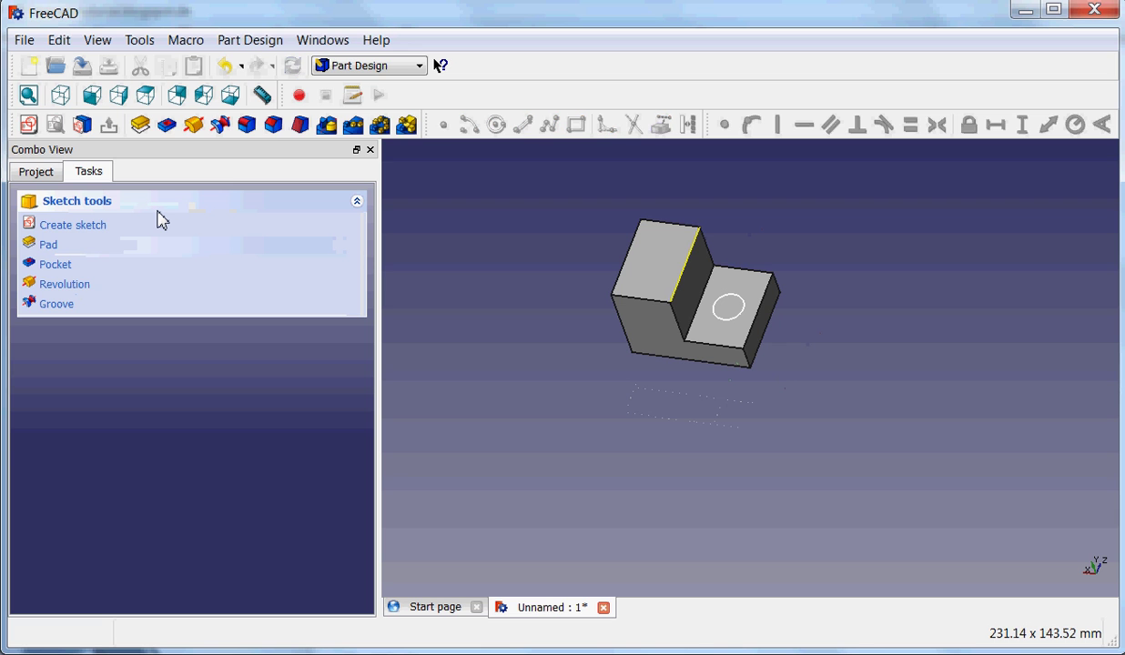
Start a pocket from the circle sketch and try a length of 10 mm.
{"action": "left_click", "coordinate": [57, 266]}
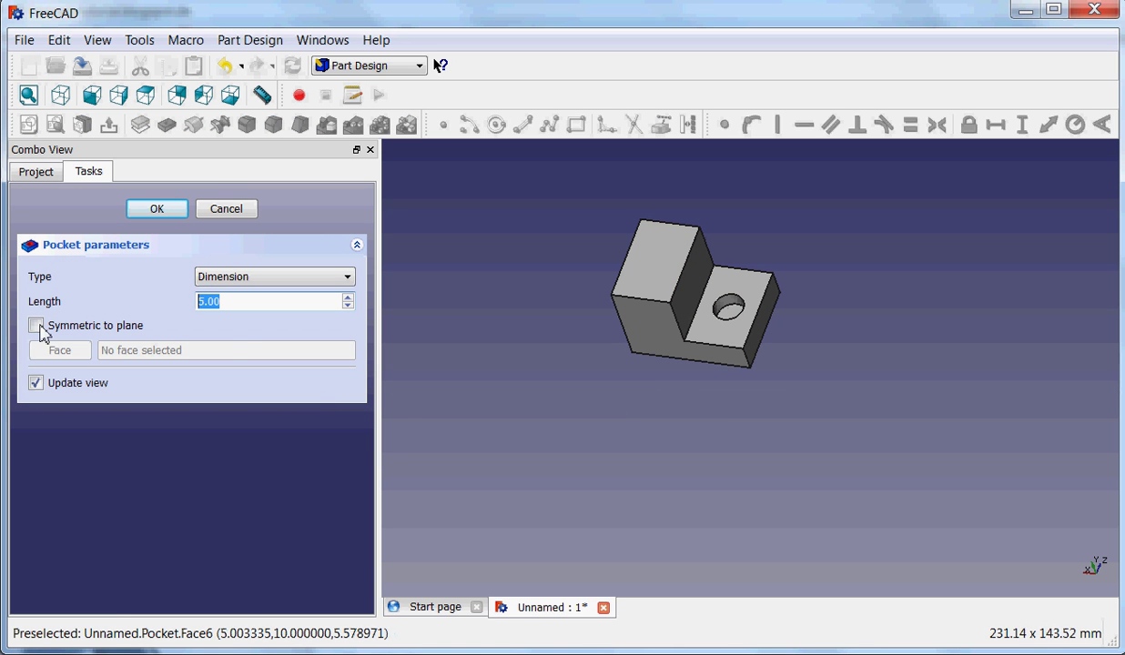
{"action": "left_click", "coordinate": [246, 309]}
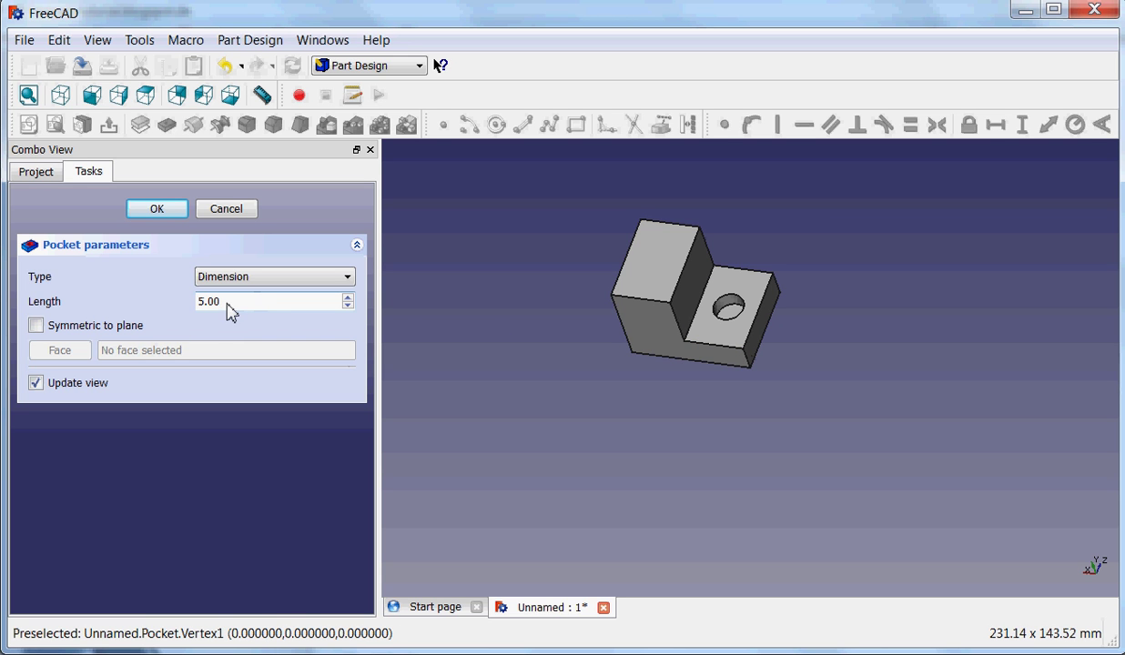
{"action": "left_click_drag", "start_coordinate": [229, 310], "coordinate": [179, 312]}
{"action": "type", "text": "10"}
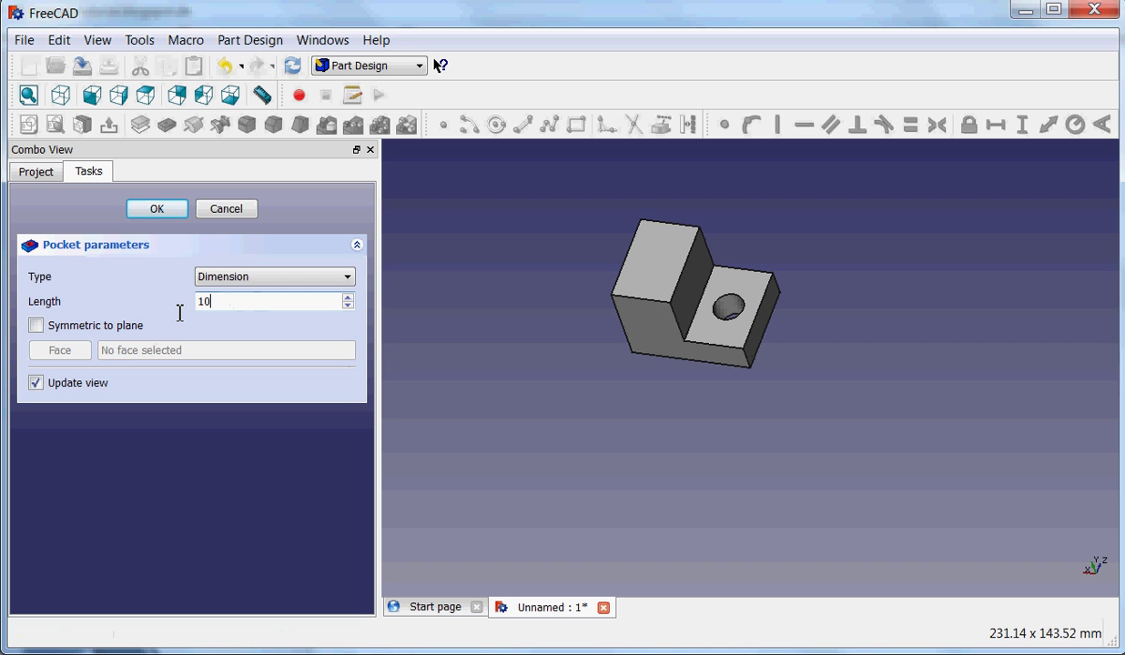
{"action": "key", "text": "BackSpace"}
{"action": "key", "text": "BackSpace"}
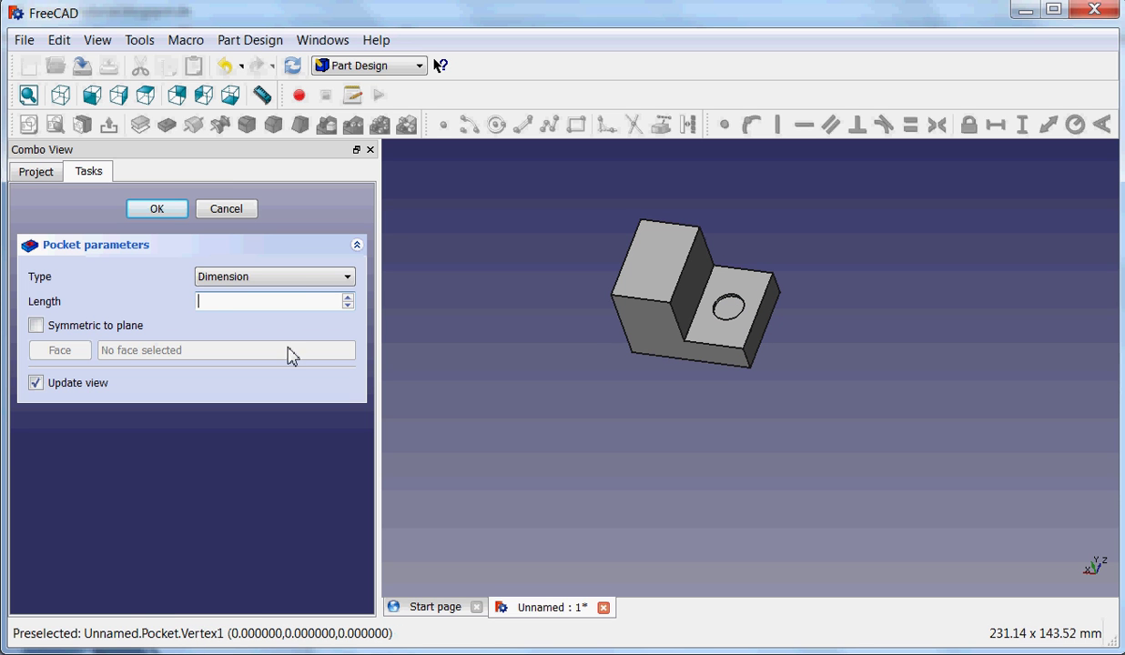
Set the pocket type to Through all and accept it to cut the hole through the lower step.
{"action": "left_click", "coordinate": [307, 278]}
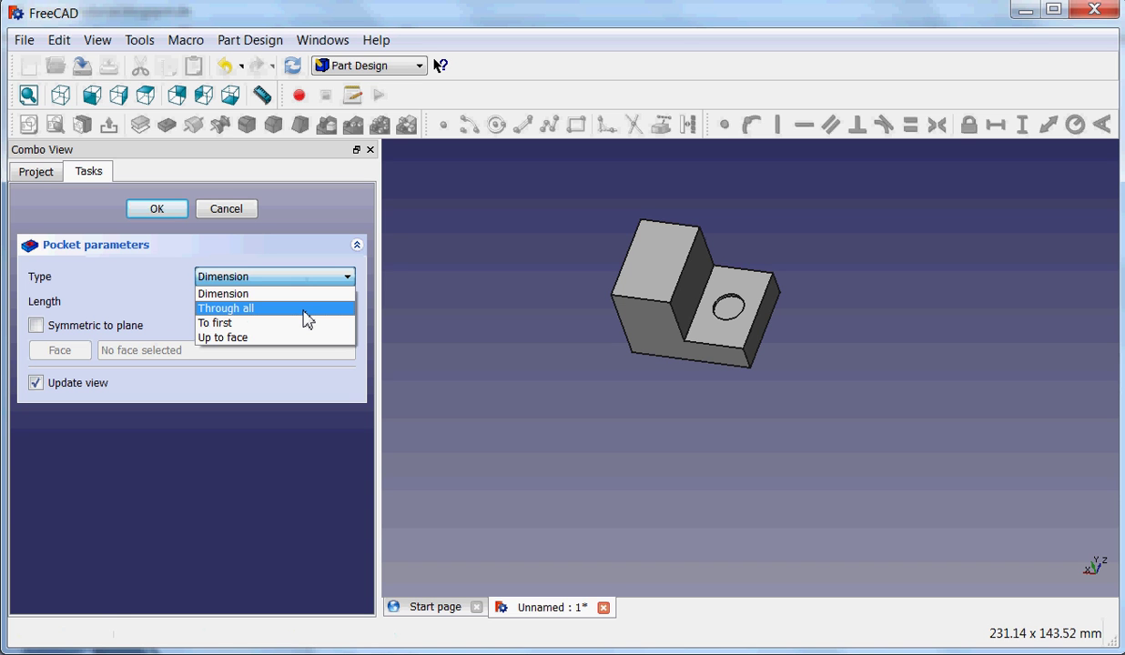
{"action": "left_click", "coordinate": [306, 309]}
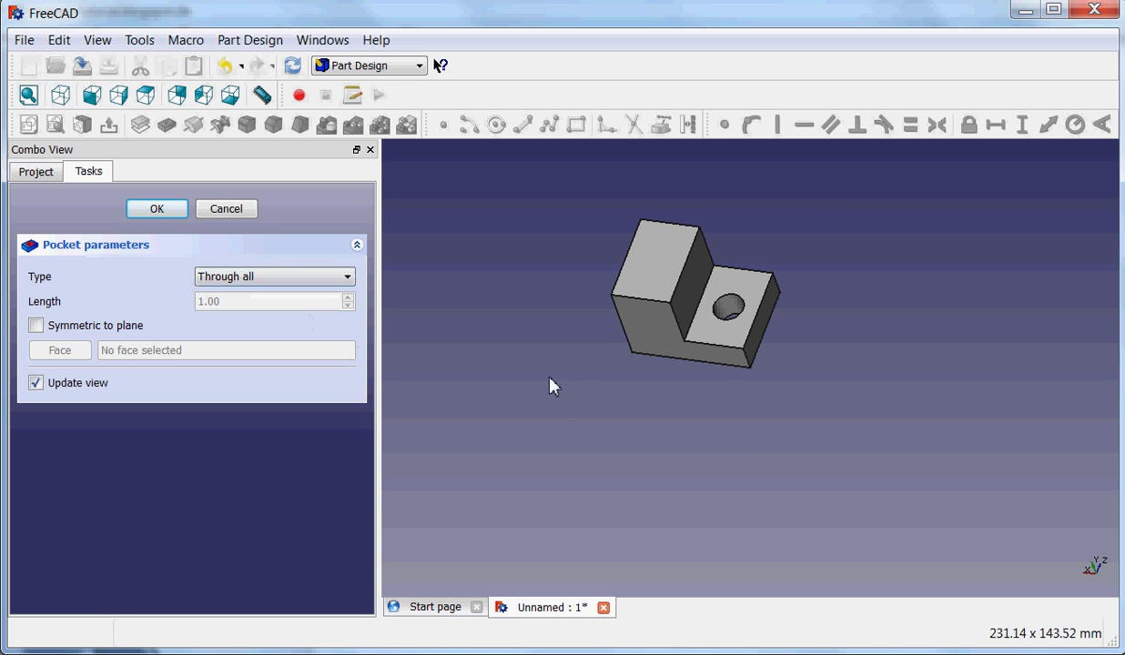
{"action": "middle_click_drag", "start_coordinate": [723, 394], "coordinate": [462, 350]}
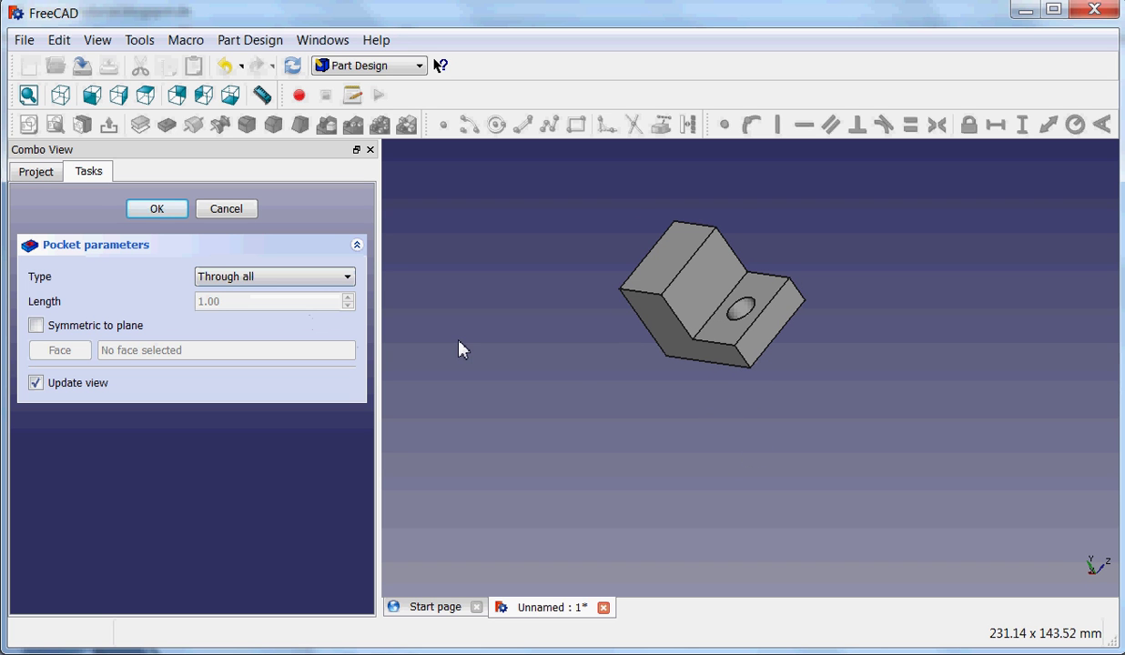
{"action": "left_click", "coordinate": [158, 211]}
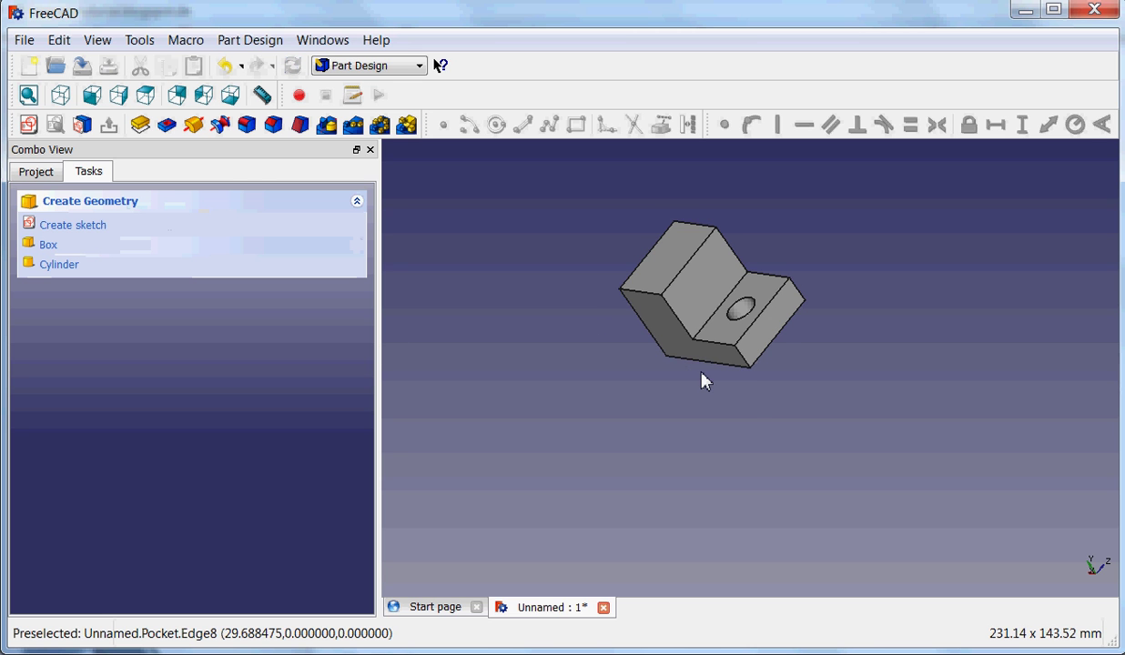
{"action": "middle_click_drag", "start_coordinate": [702, 380], "coordinate": [748, 405]}
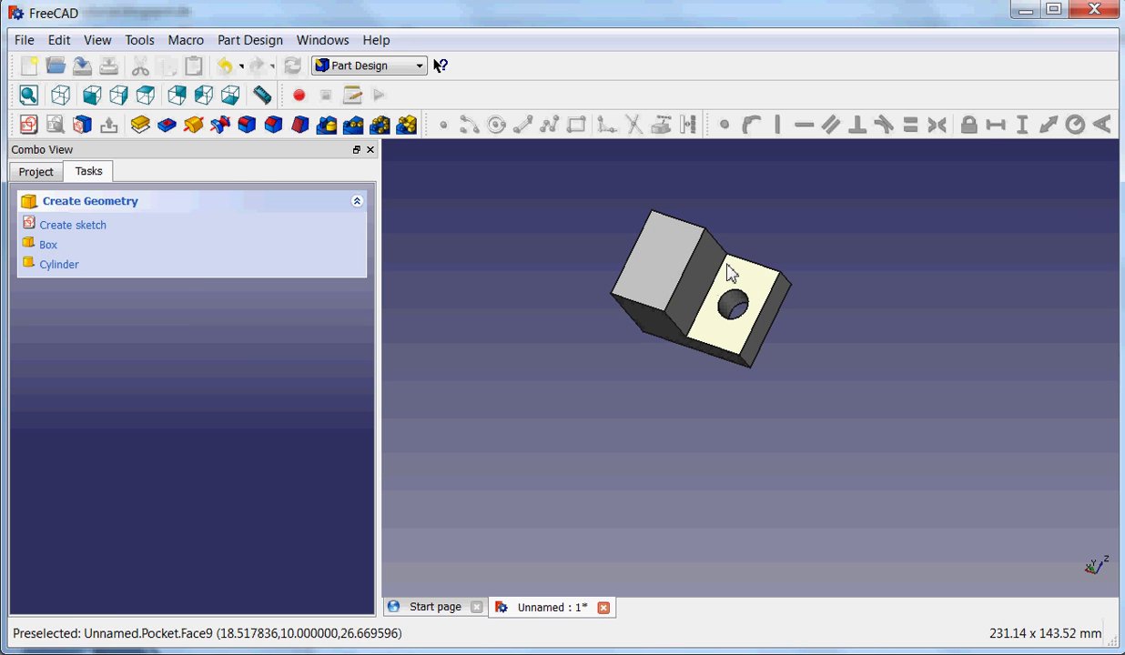
Edit the pad's L-Shape sketch to set its overall horizontal length to 60 mm, and close the sketch.
{"action": "left_click", "coordinate": [36, 171]}
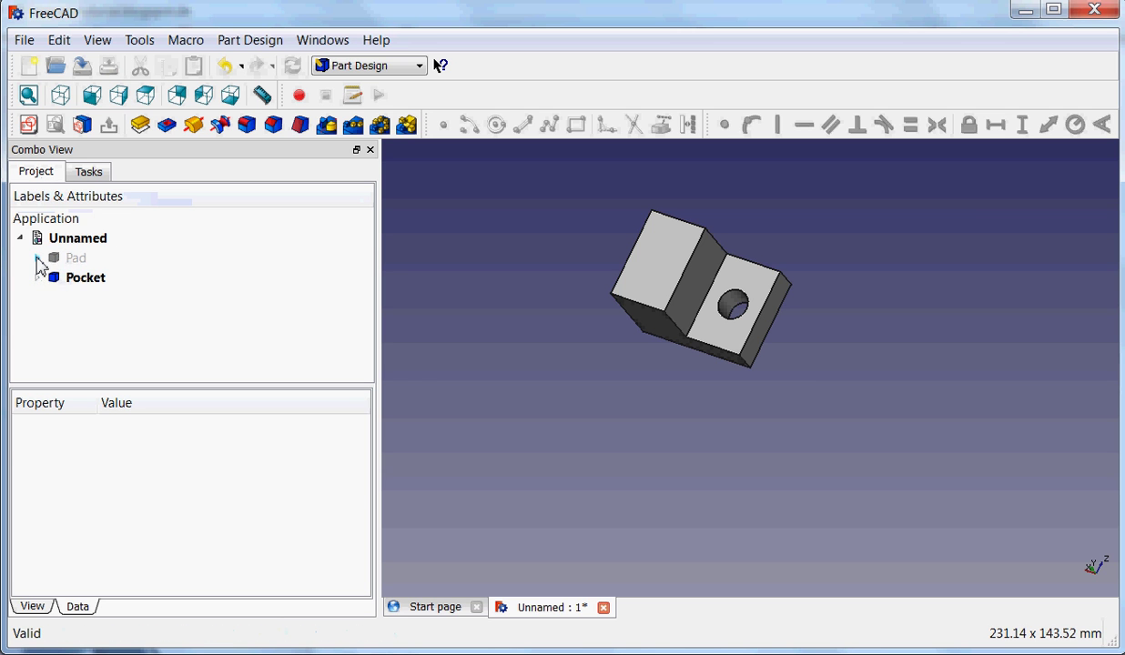
{"action": "left_click", "coordinate": [37, 258]}
{"action": "double_click", "coordinate": [96, 278]}
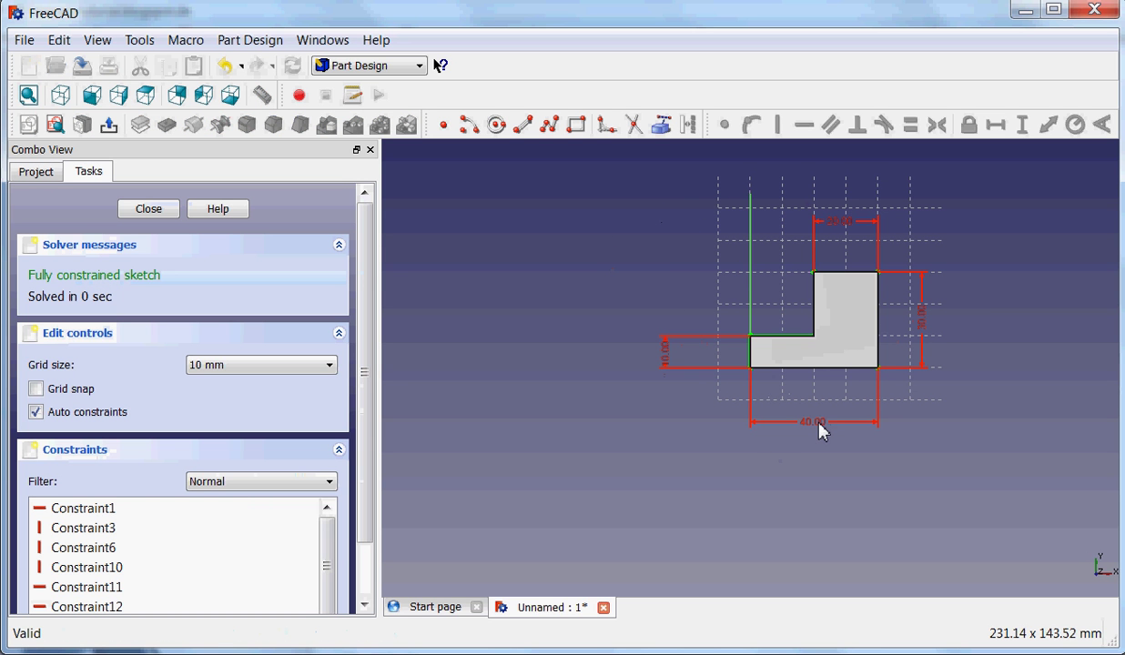
{"action": "double_click", "coordinate": [806, 433]}
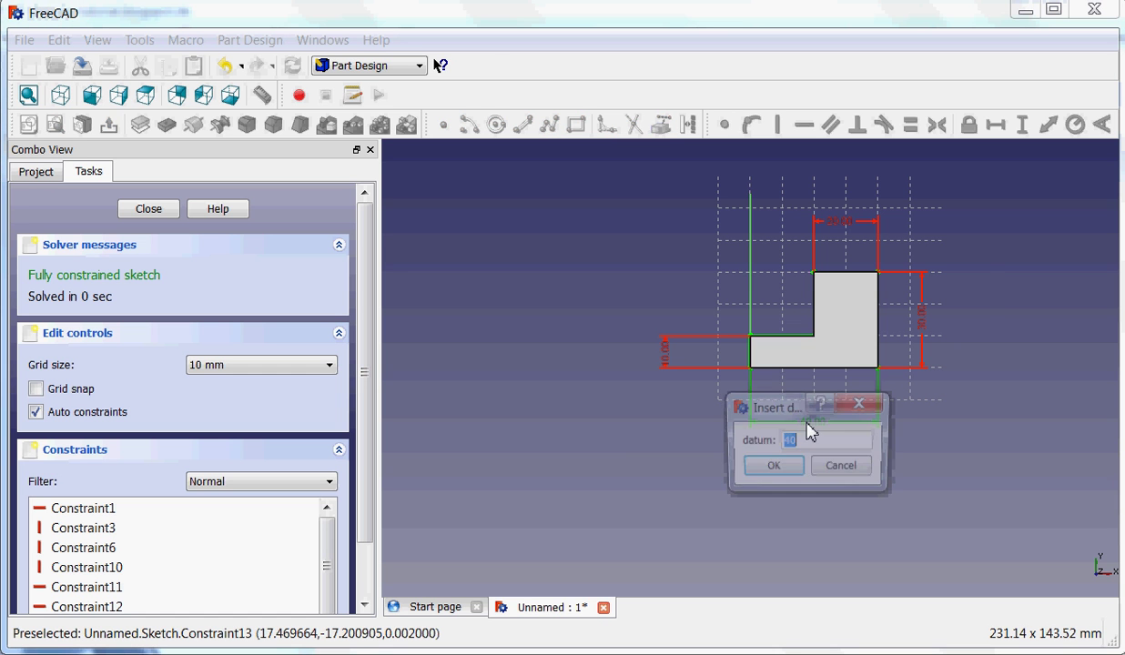
{"action": "key", "text": "Return"}
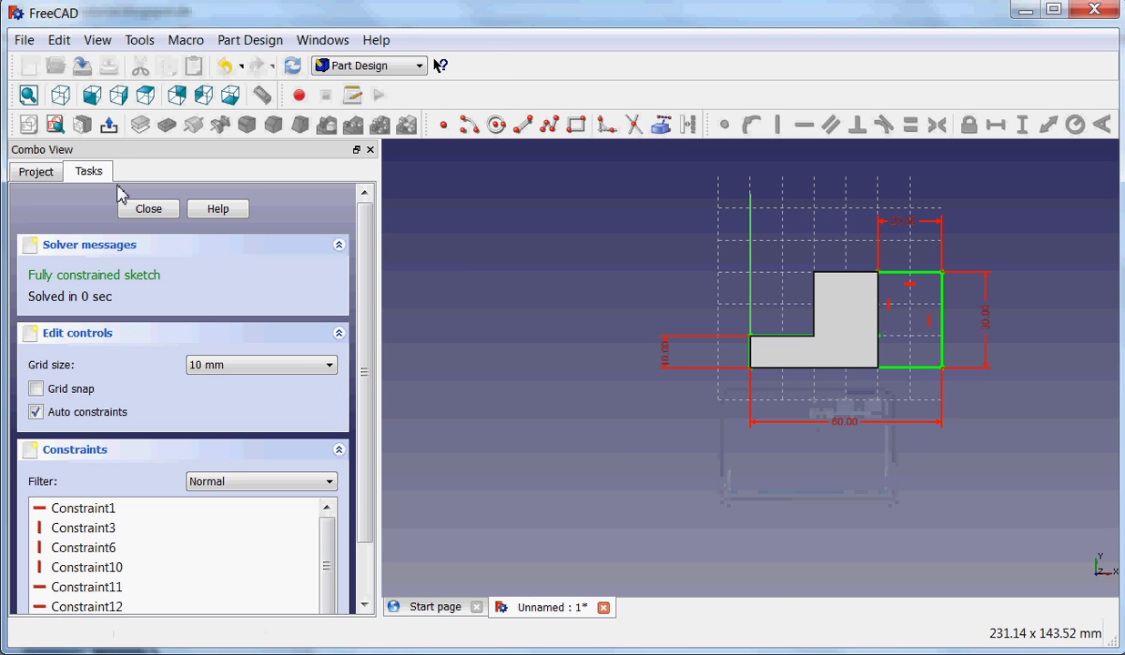
{"action": "left_click", "coordinate": [148, 209]}
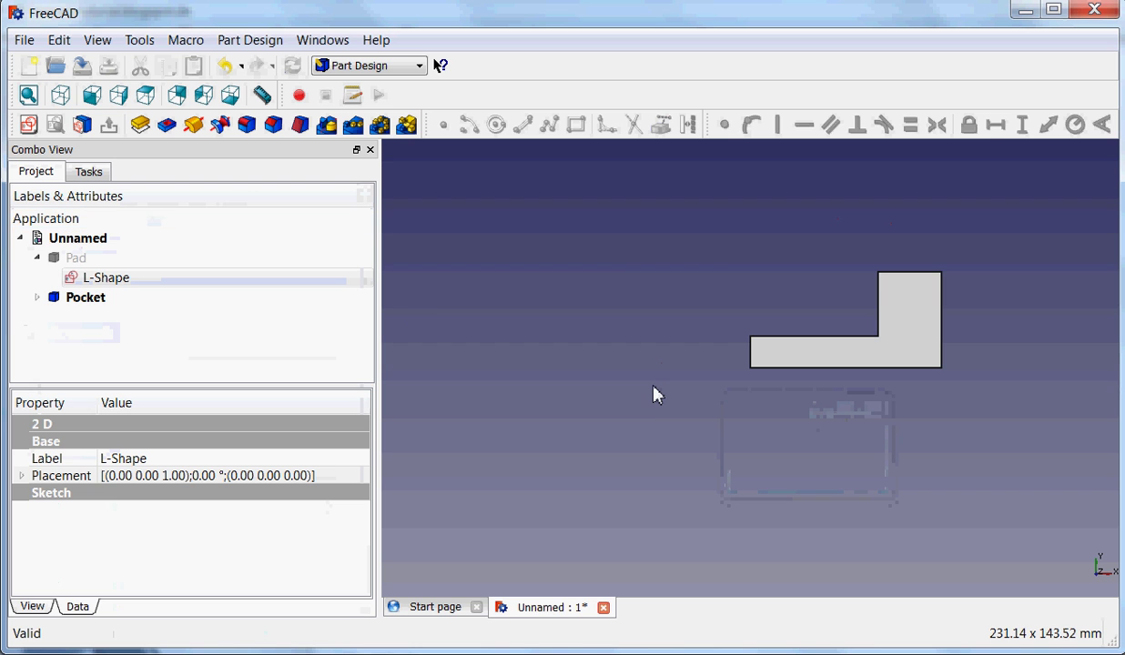
{"action": "middle_click_drag", "start_coordinate": [660, 394], "coordinate": [828, 450]}
{"action": "left_click", "coordinate": [828, 451]}
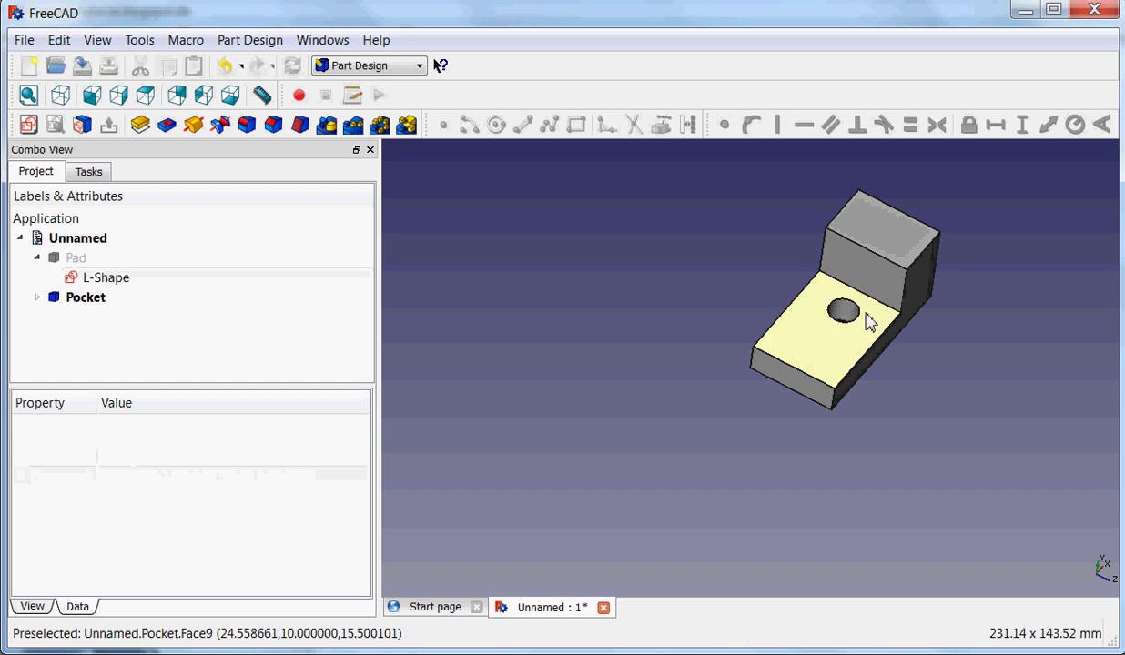
Edit the pocket's circle sketch to set the vertical distance from the origin to the circle's centre to 12 mm, and close it.
{"action": "left_click", "coordinate": [36, 299]}
{"action": "left_click", "coordinate": [121, 324]}
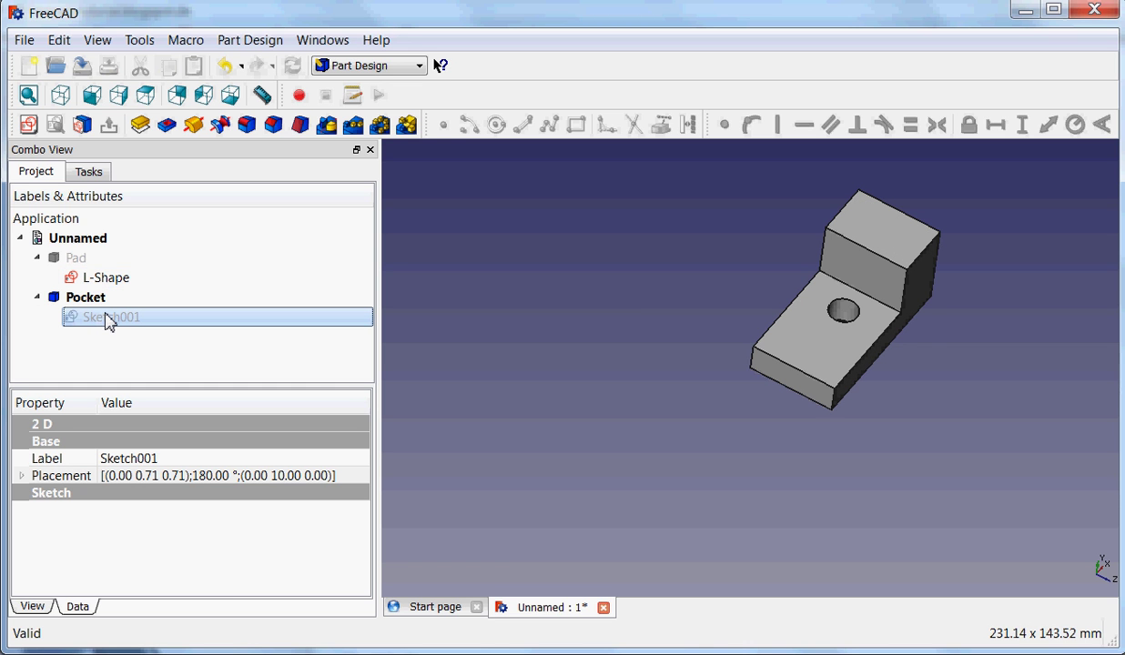
{"action": "double_click", "coordinate": [110, 319]}
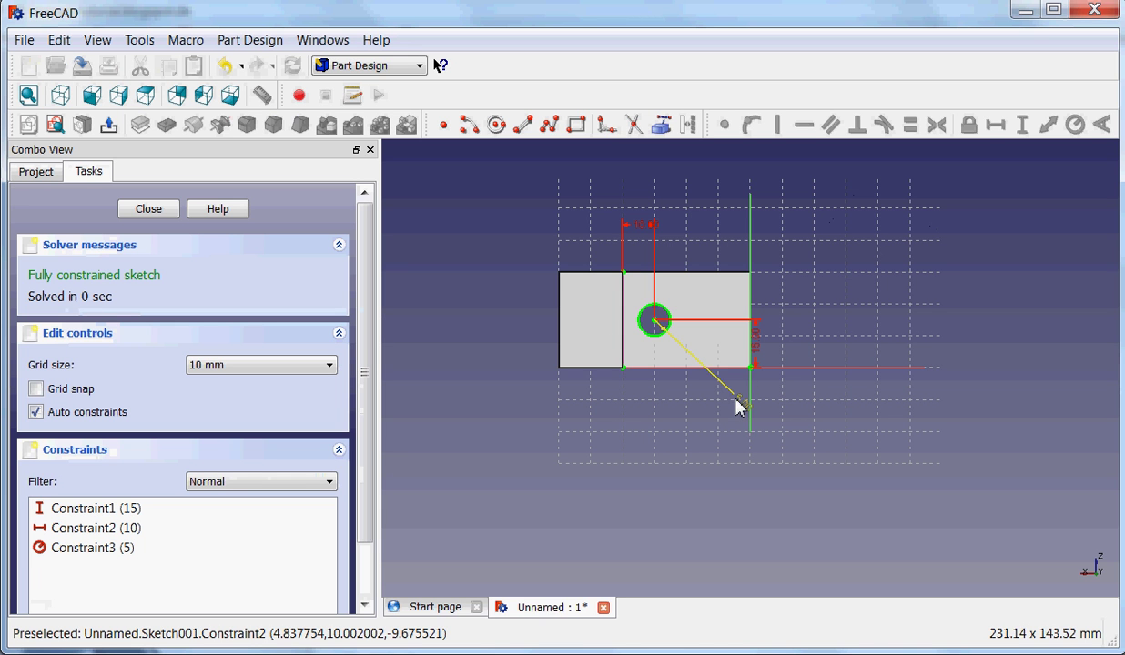
{"action": "double_click", "coordinate": [761, 353]}
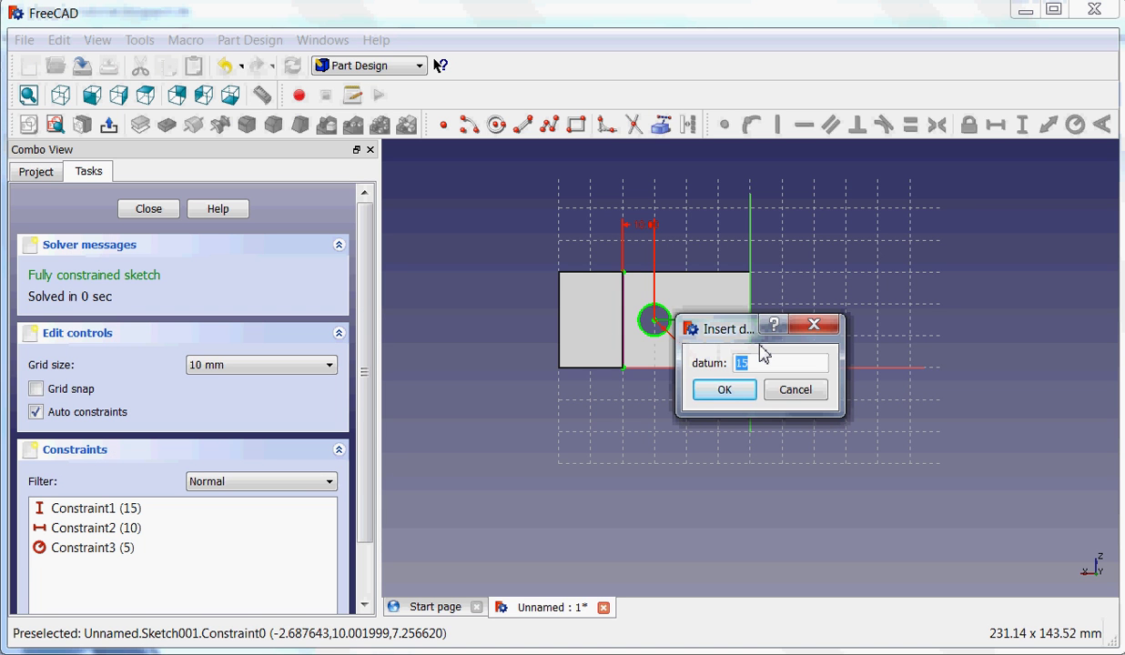
{"action": "key", "text": "Return"}
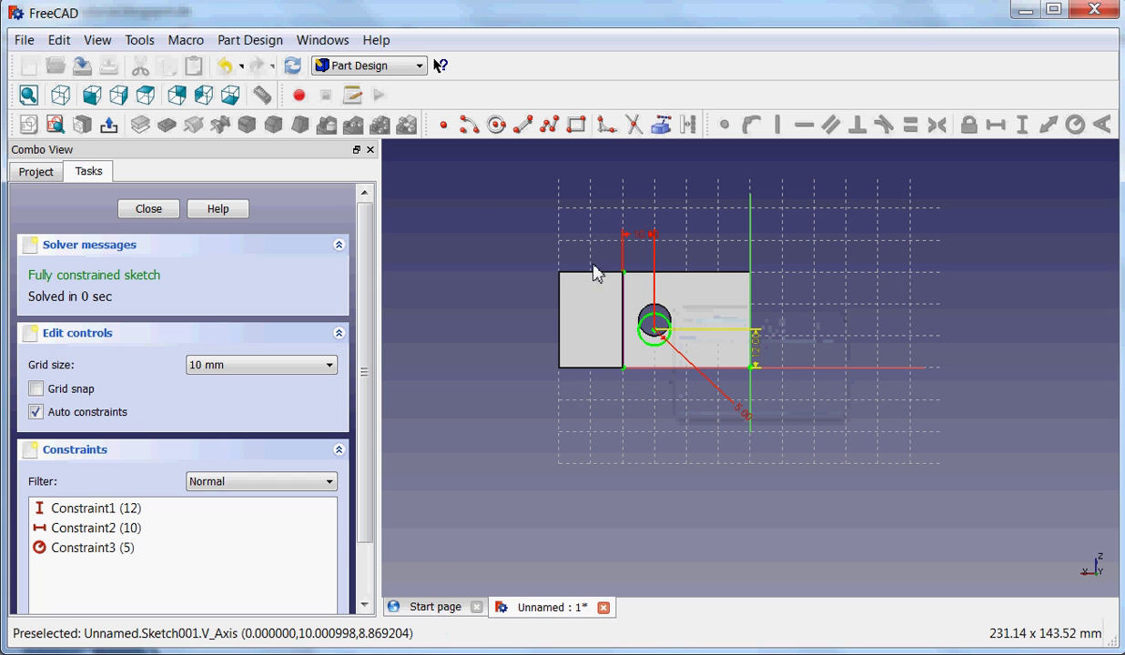
{"action": "left_click", "coordinate": [148, 210]}
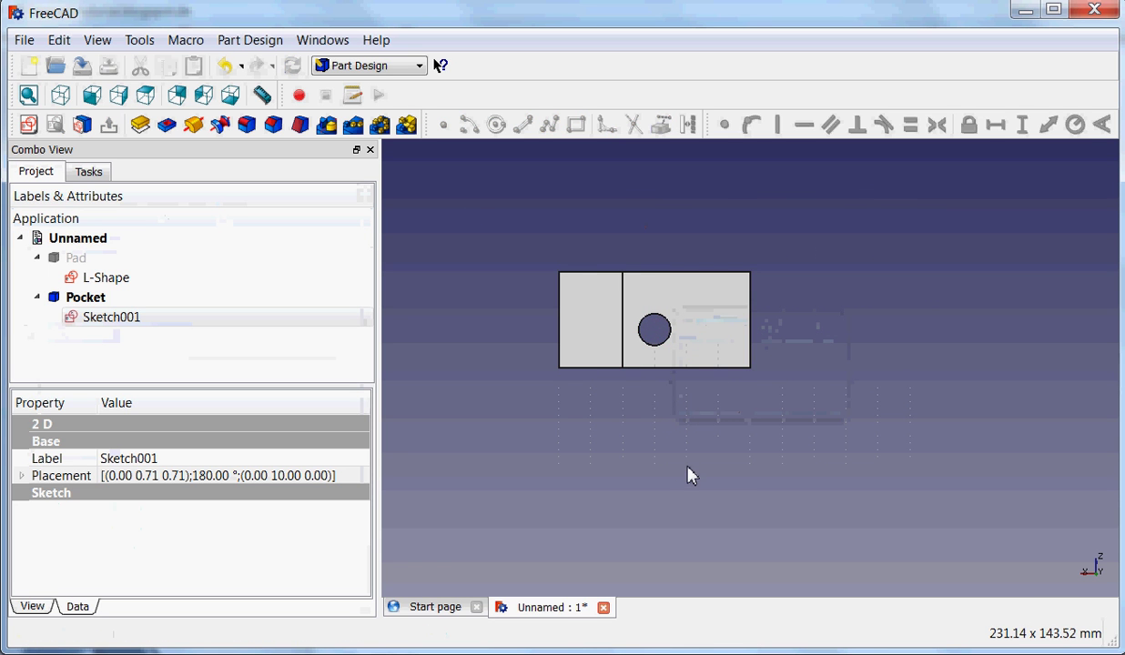